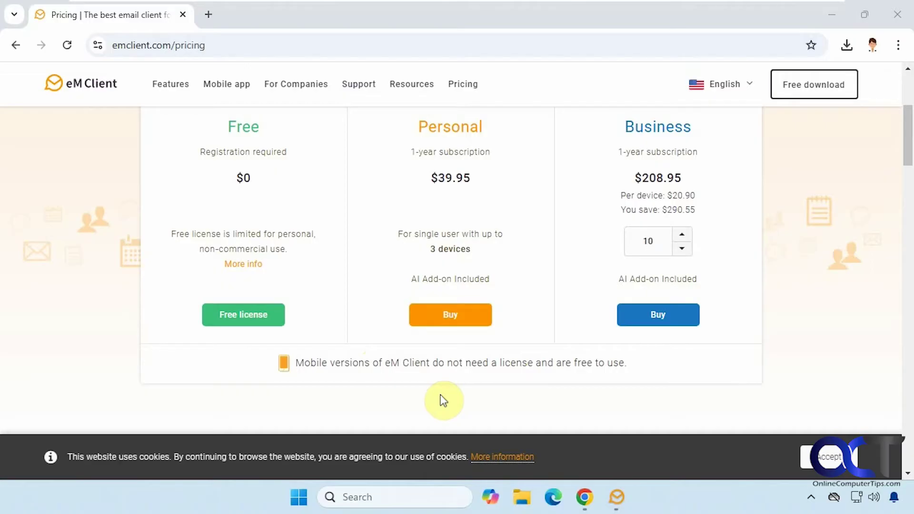
Minimize Chrome's eM Client pricing page to reveal the eM Client mail window.
left_click(832, 14)
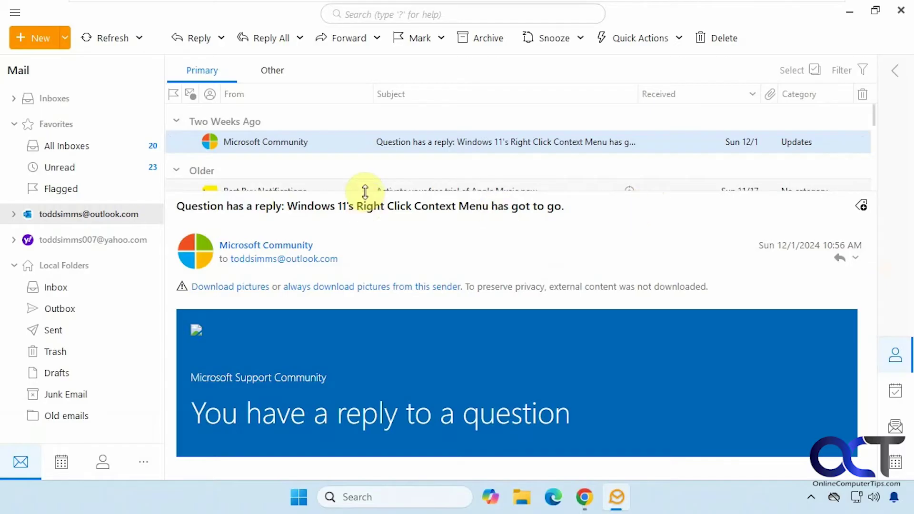
Make the message list taller so more emails show above the reading pane.
left_click_drag(364, 189, 359, 264)
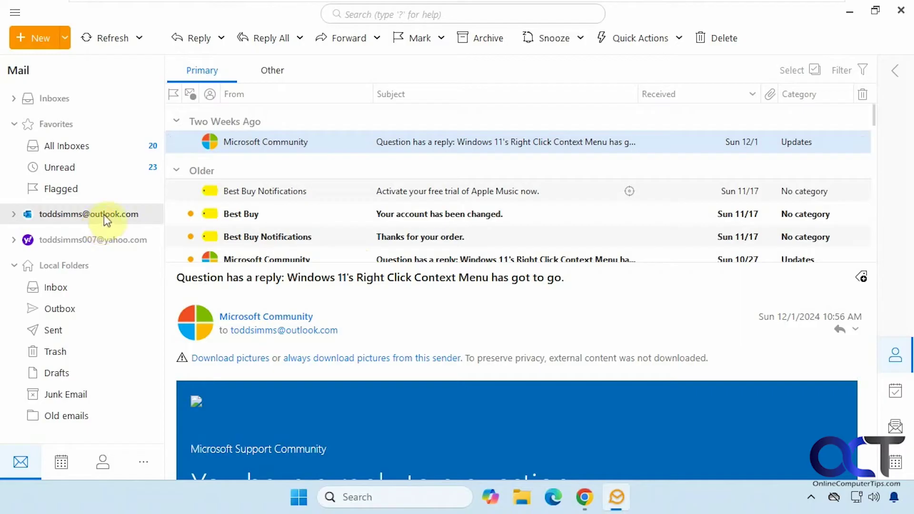
Browse the Yahoo and Outlook accounts, then the All Inboxes, Unread and Flagged views.
left_click(118, 242)
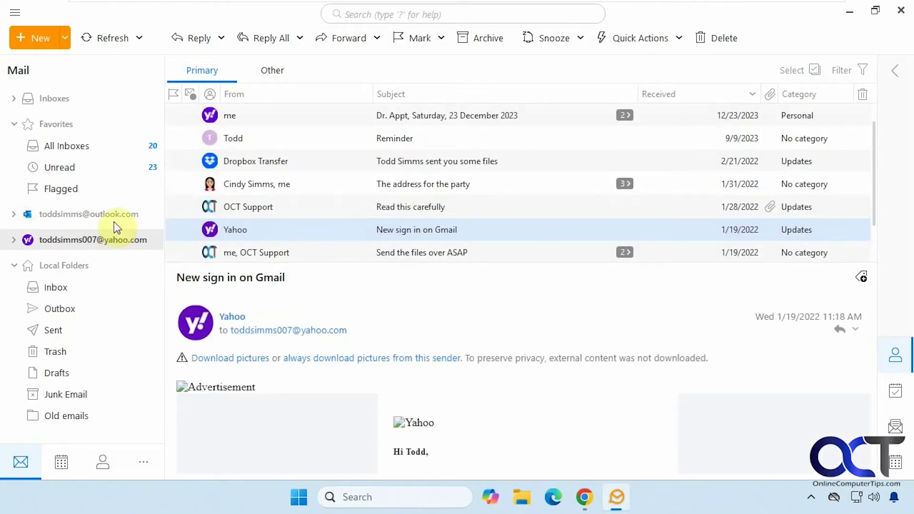
left_click(113, 214)
left_click(113, 239)
left_click(90, 150)
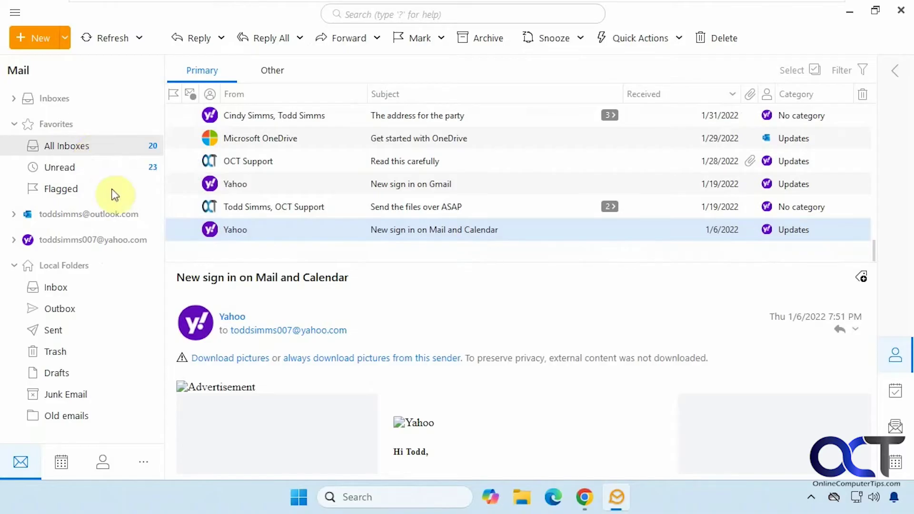
left_click(78, 171)
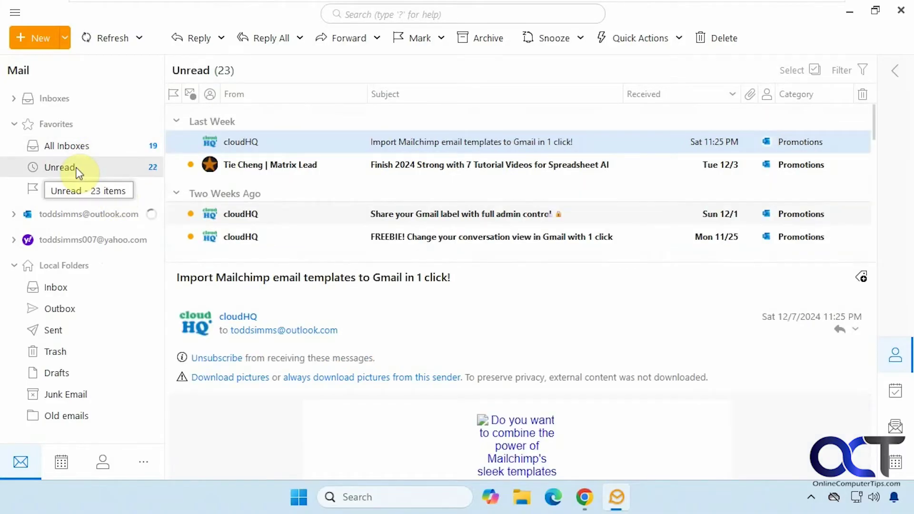
left_click(79, 193)
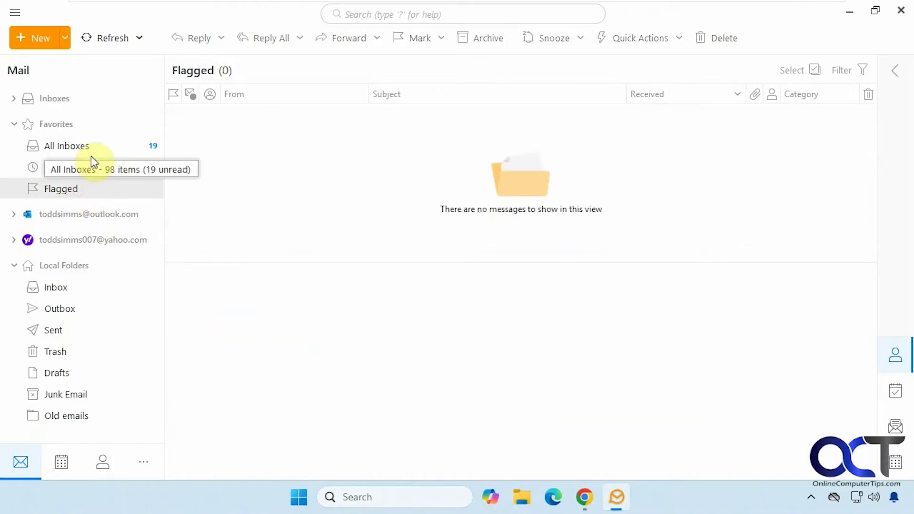
Look in the Local Folders' Old emails folder, collapse Local Folders, and return to All Inboxes.
left_click(68, 268)
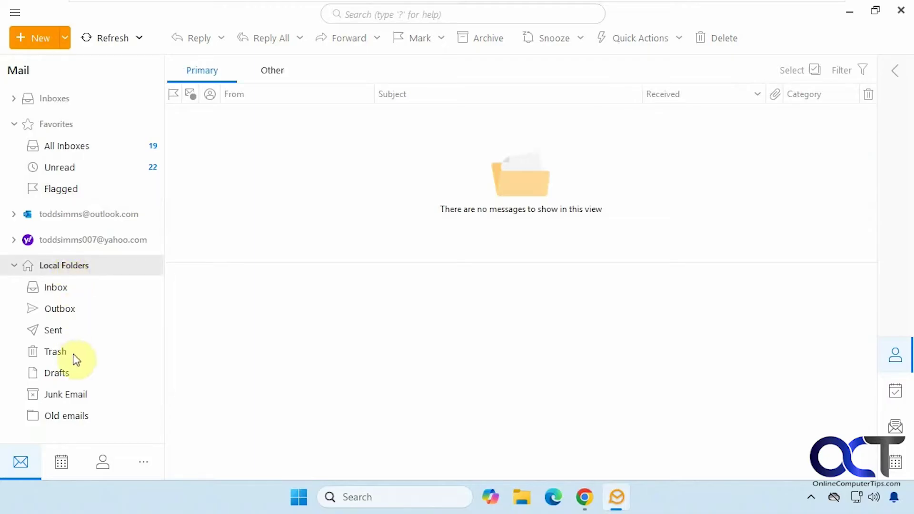
left_click(69, 415)
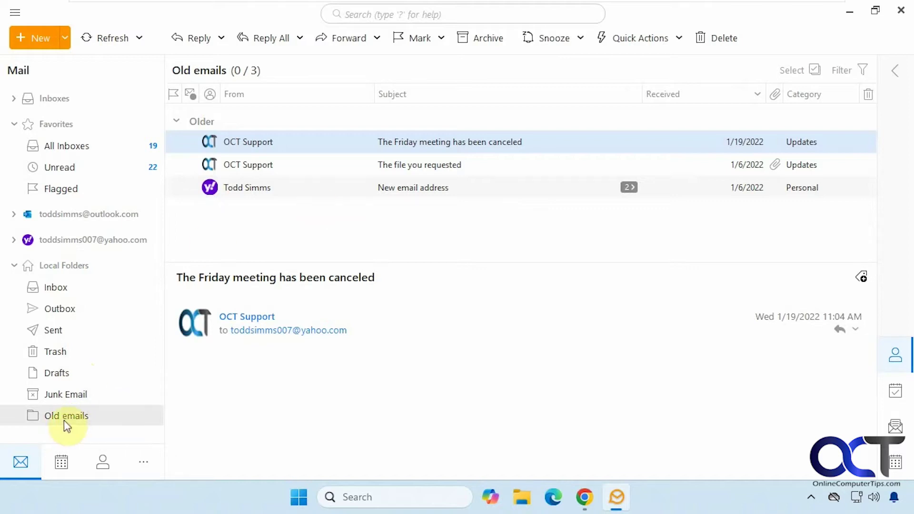
left_click(19, 264)
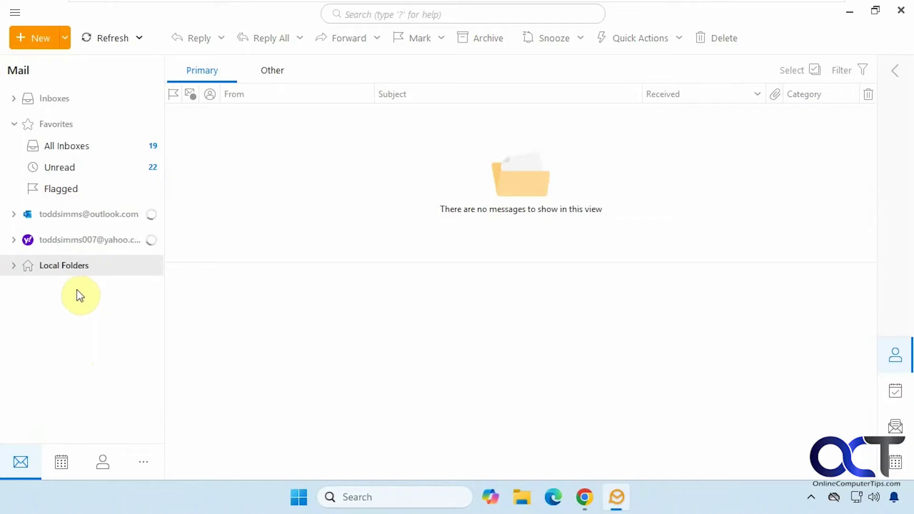
left_click(65, 144)
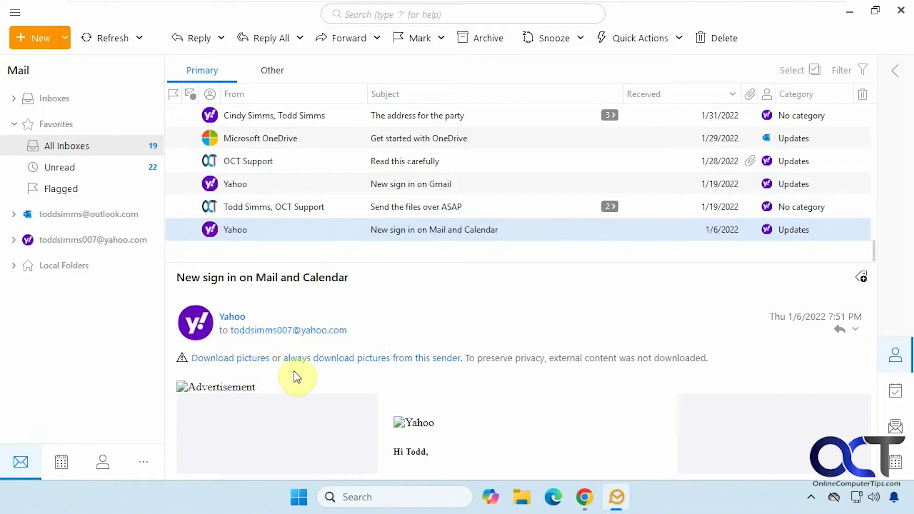
Download the blocked pictures in the Yahoo 'New sign in on Mail and Calendar' email.
left_click(246, 359)
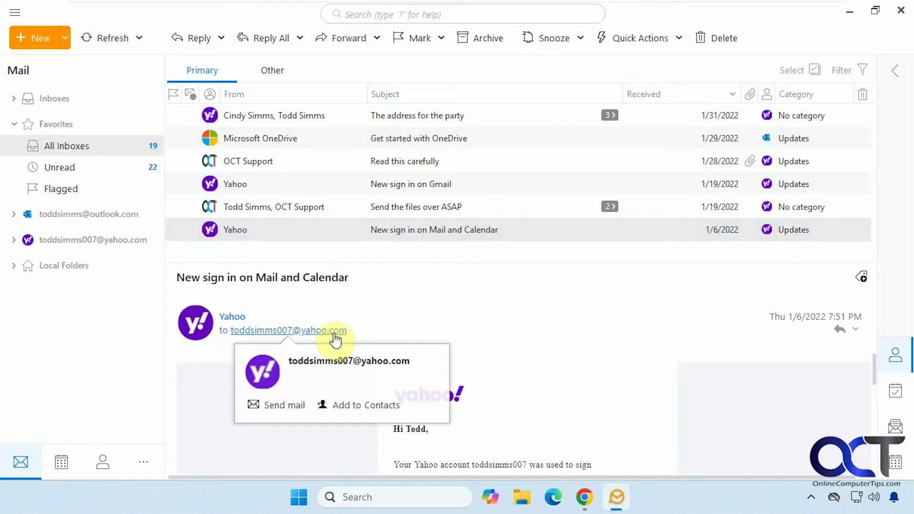
Look over the extra reply options, including the AI replies, then dismiss them.
left_click(222, 39)
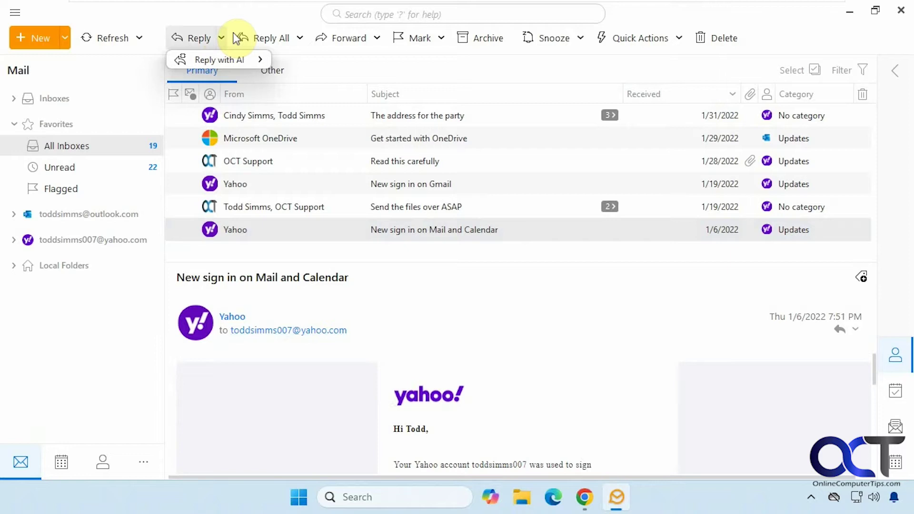
mouse_move(230, 61)
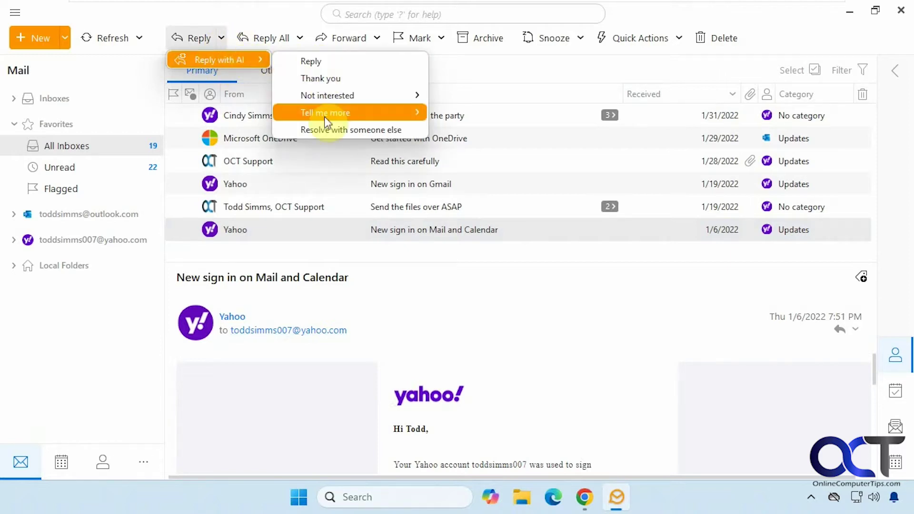
left_click(295, 19)
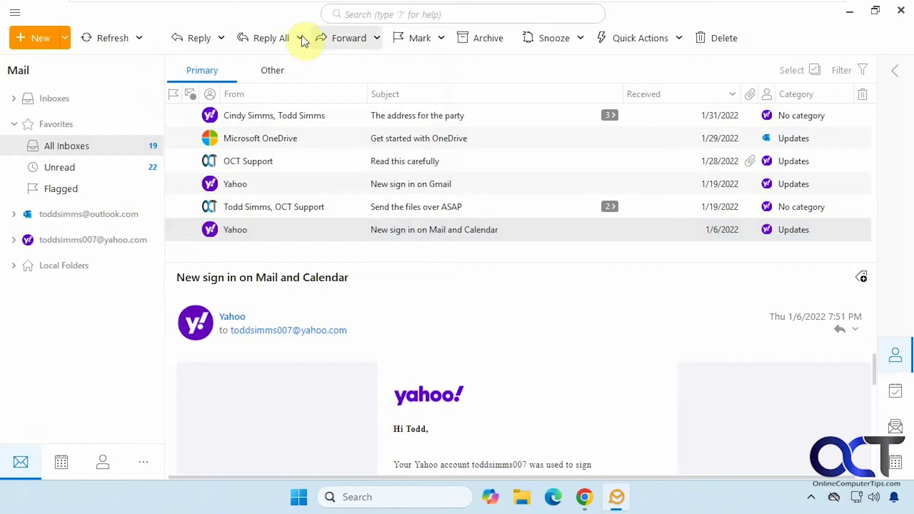
Check the Mark and Snooze choices, then bring up the Quick Actions list.
left_click(442, 38)
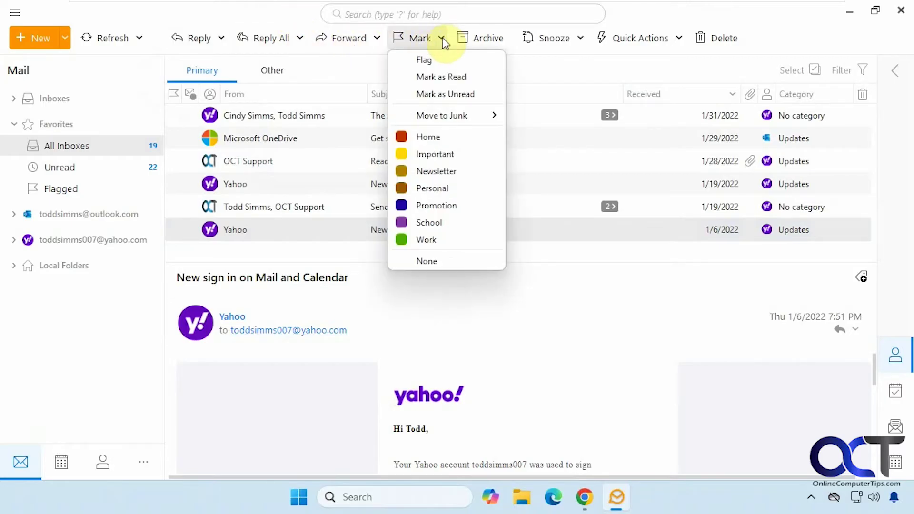
left_click(441, 38)
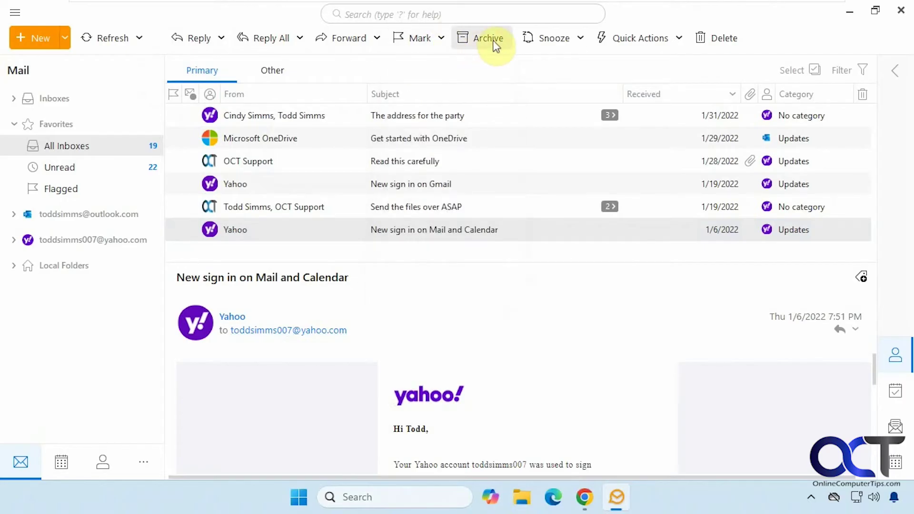
left_click(581, 38)
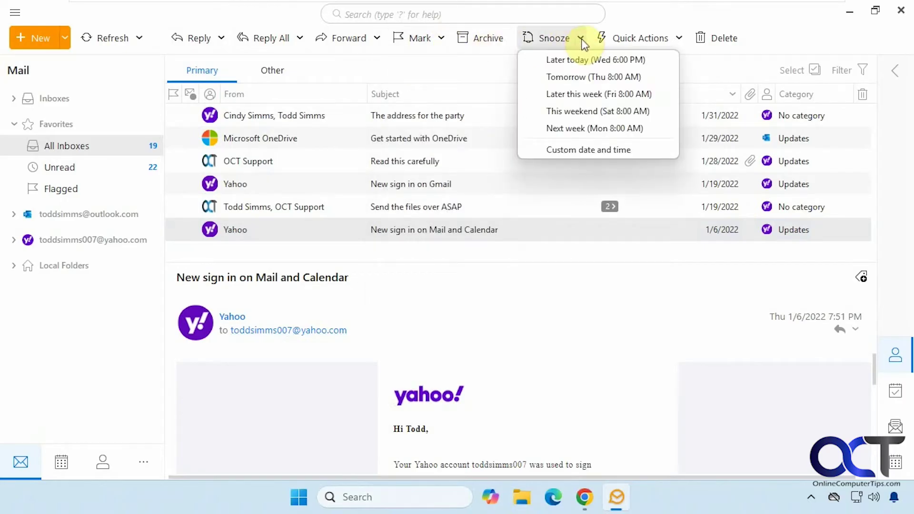
left_click(680, 39)
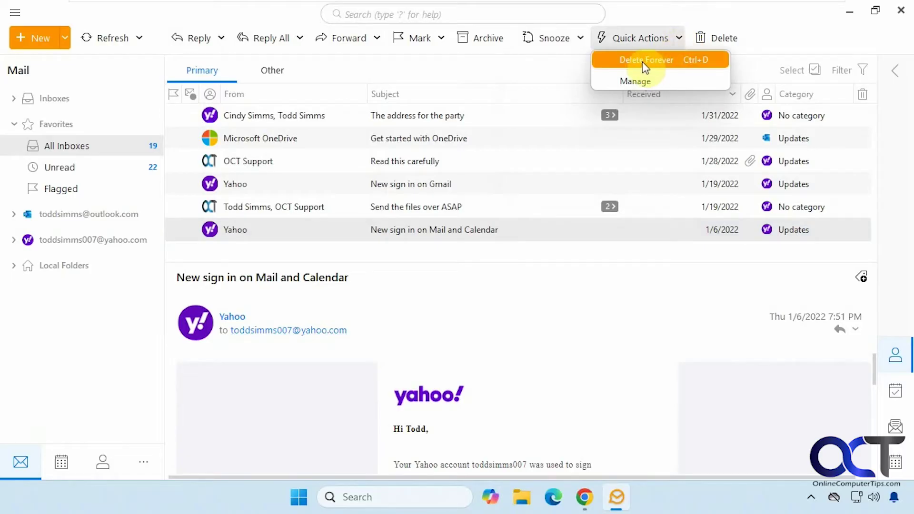
left_click(656, 79)
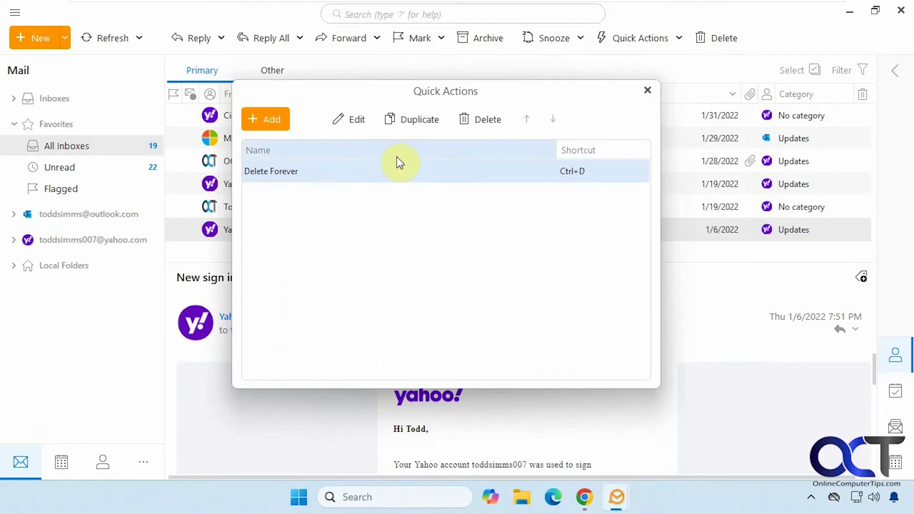
left_click(279, 120)
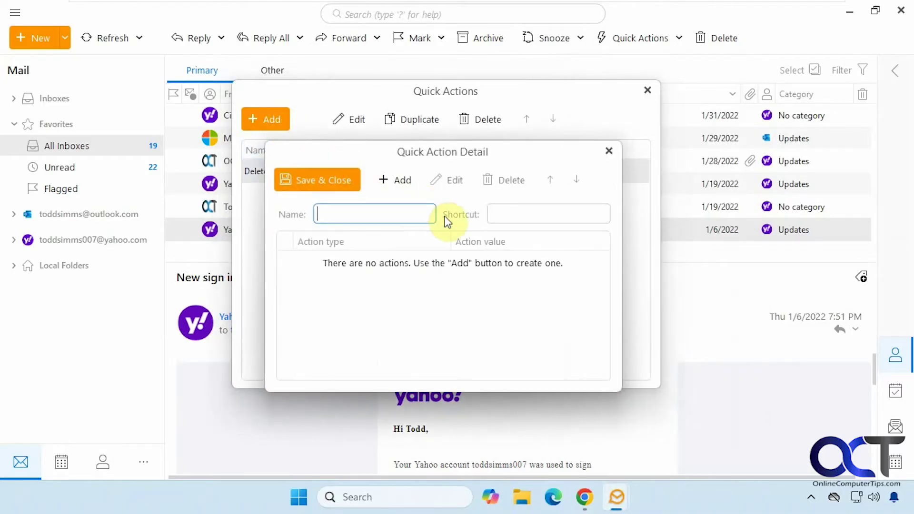
left_click(403, 179)
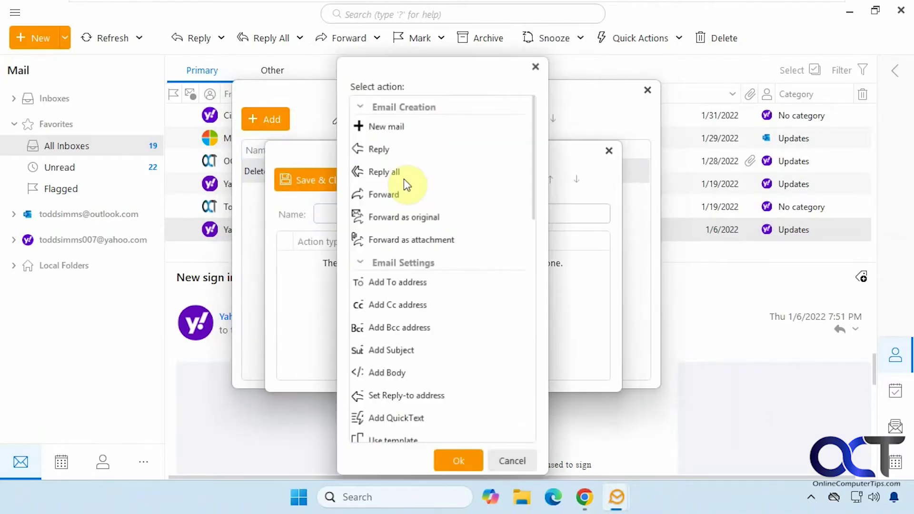
left_click_drag(536, 156, 536, 368)
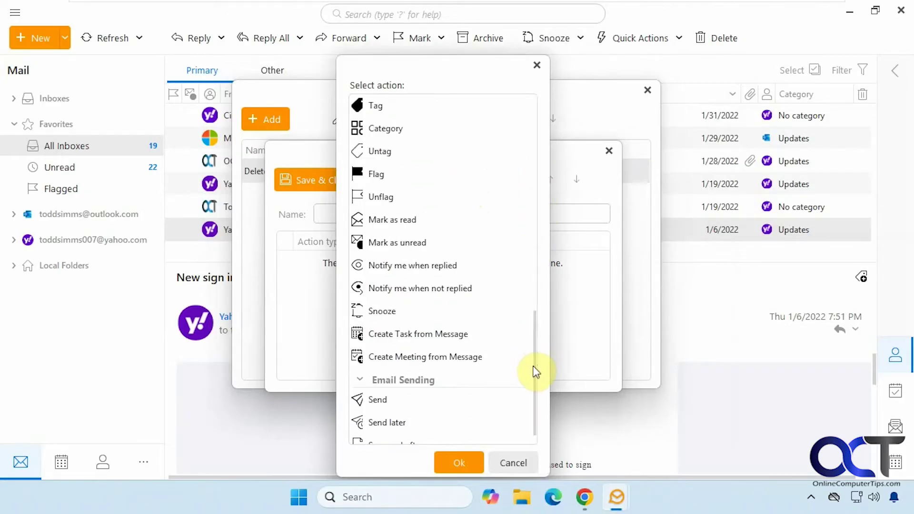
left_click(524, 461)
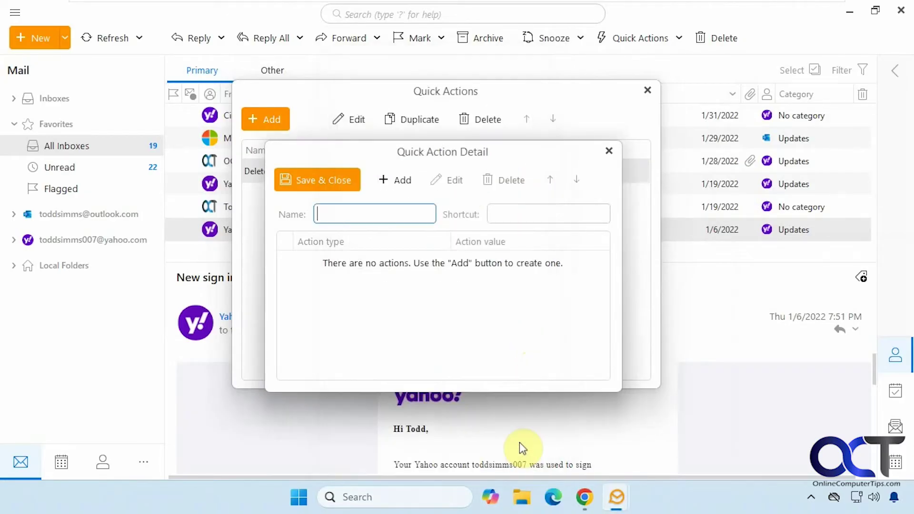
left_click(609, 151)
left_click(647, 91)
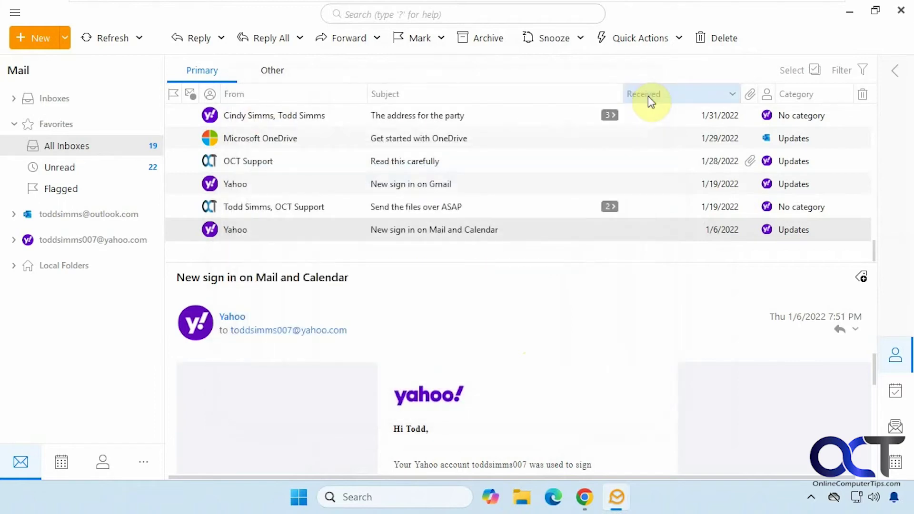
In Calendar, toggle the Yahoo calendar off and on, then create a Standard Event on December 12.
left_click(61, 466)
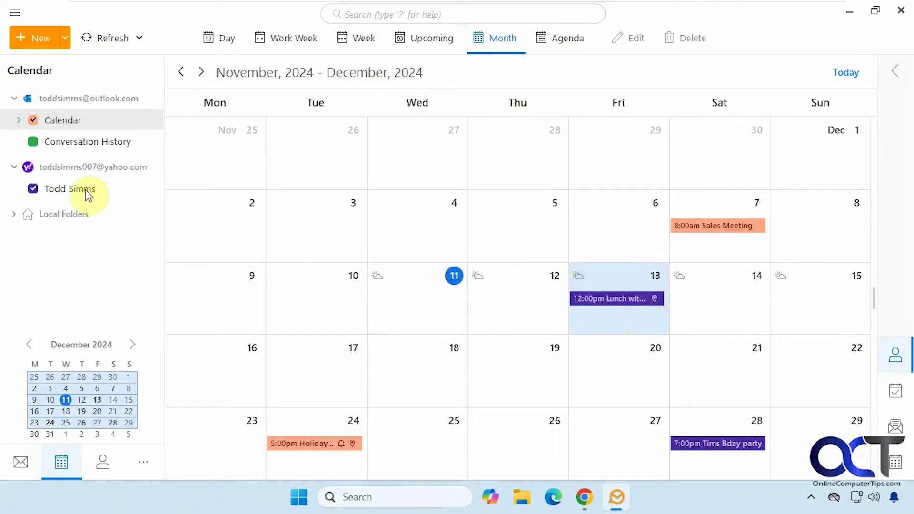
left_click(33, 189)
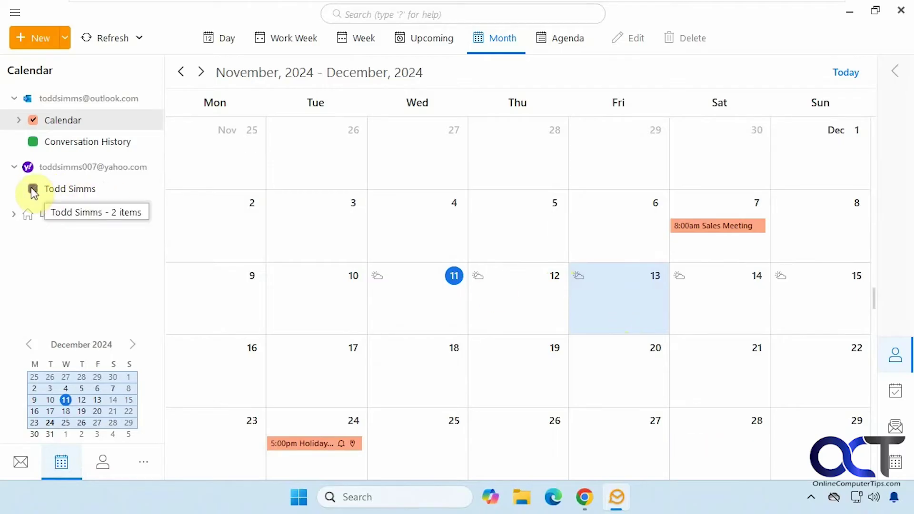
left_click(33, 189)
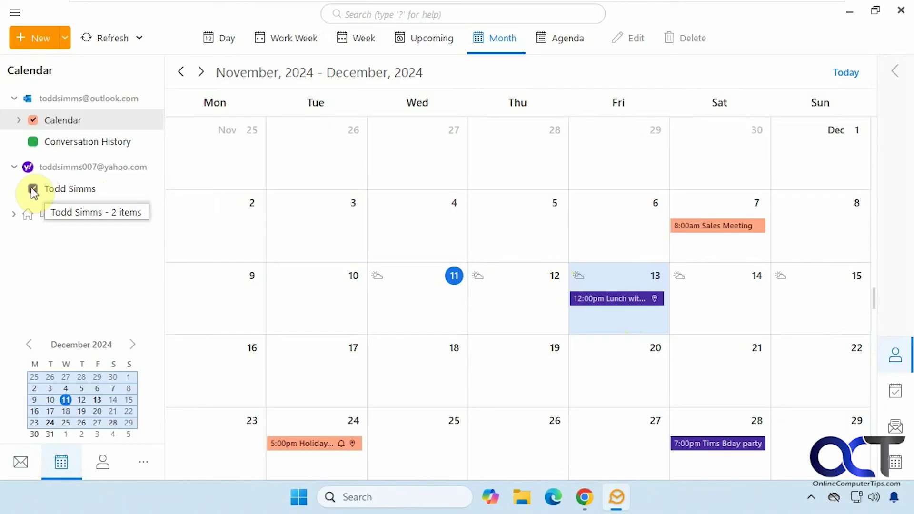
double_click(520, 318)
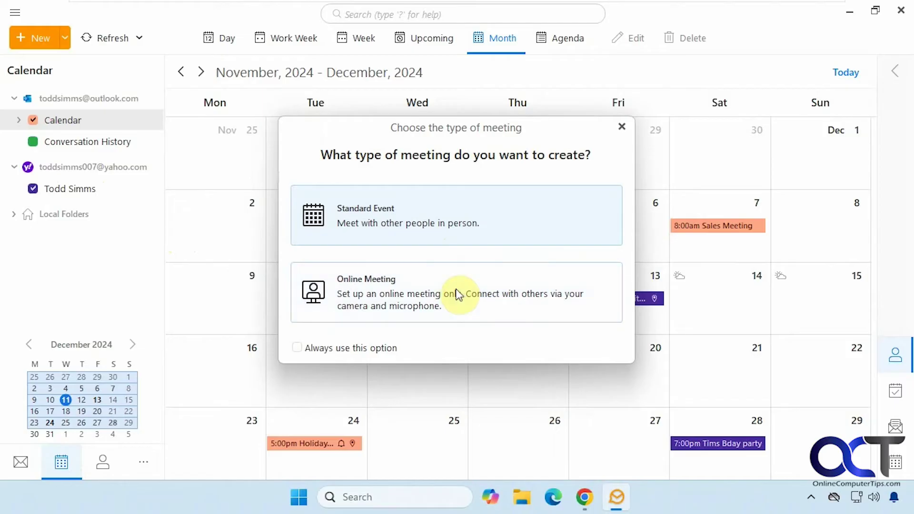
left_click(448, 235)
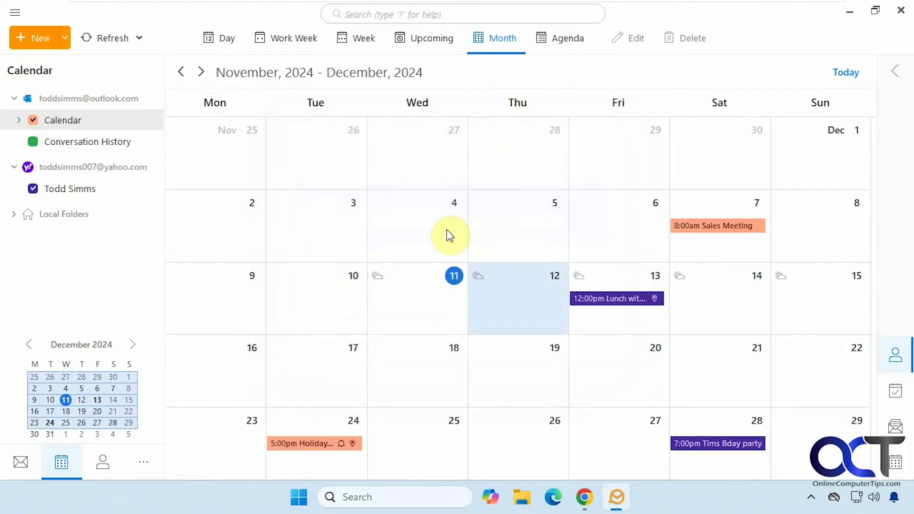
Center the event window, keep the default Calendar, show advanced options, then close it unsaved.
left_click_drag(719, 176, 353, 119)
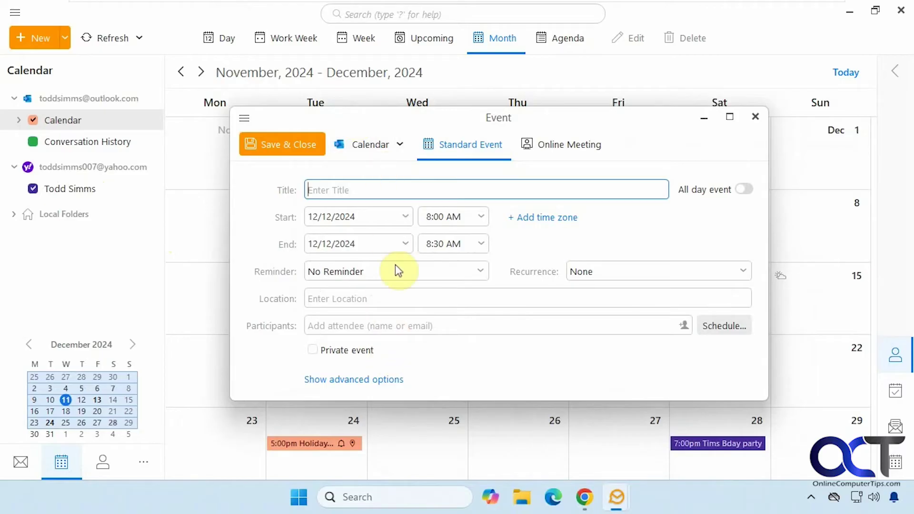
left_click(401, 145)
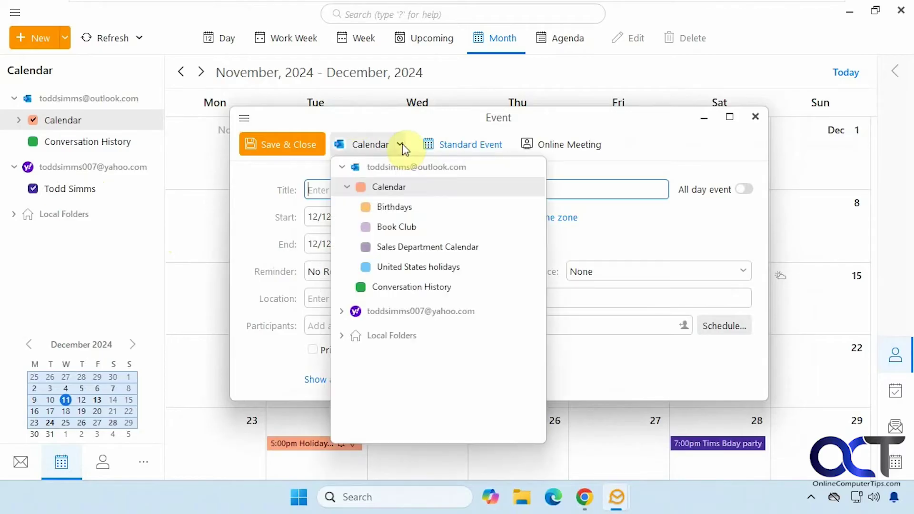
left_click(402, 144)
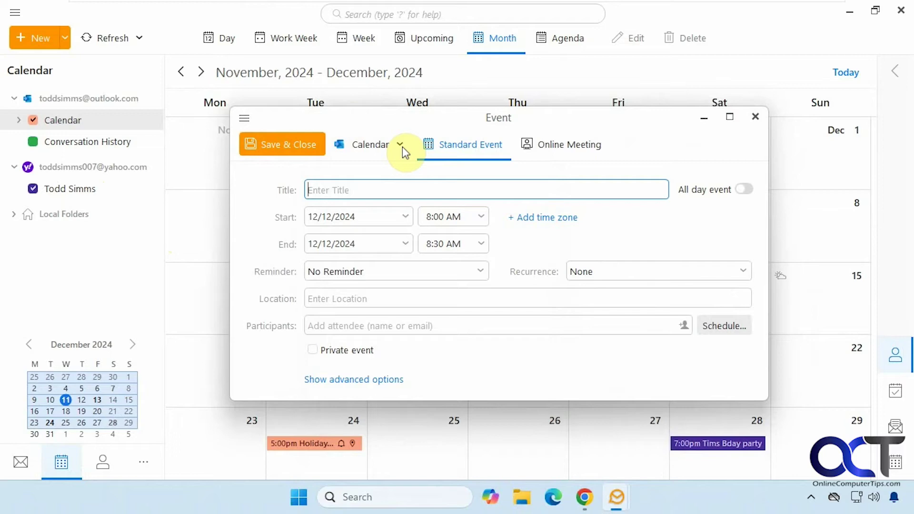
left_click(388, 379)
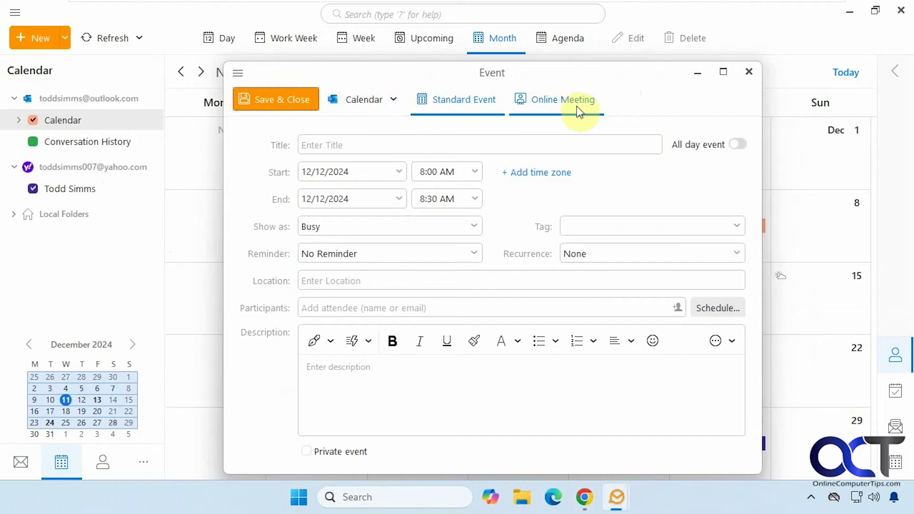
left_click(749, 72)
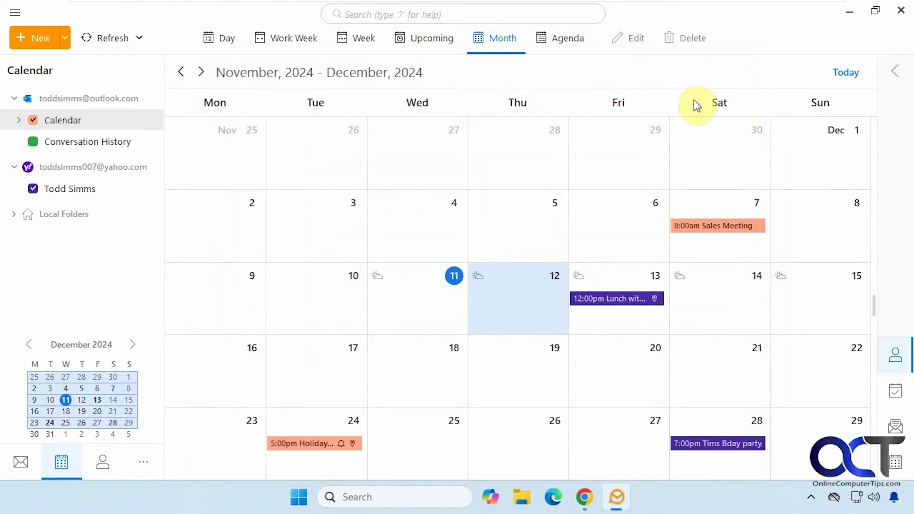
In Contacts, uncheck the Yahoo contacts folder and view the eight Outlook contacts as business cards.
left_click(104, 461)
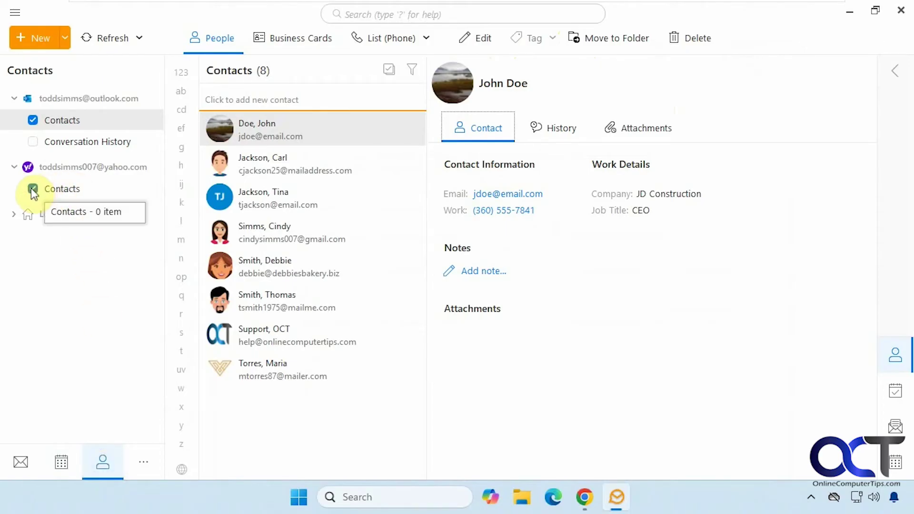
left_click(31, 188)
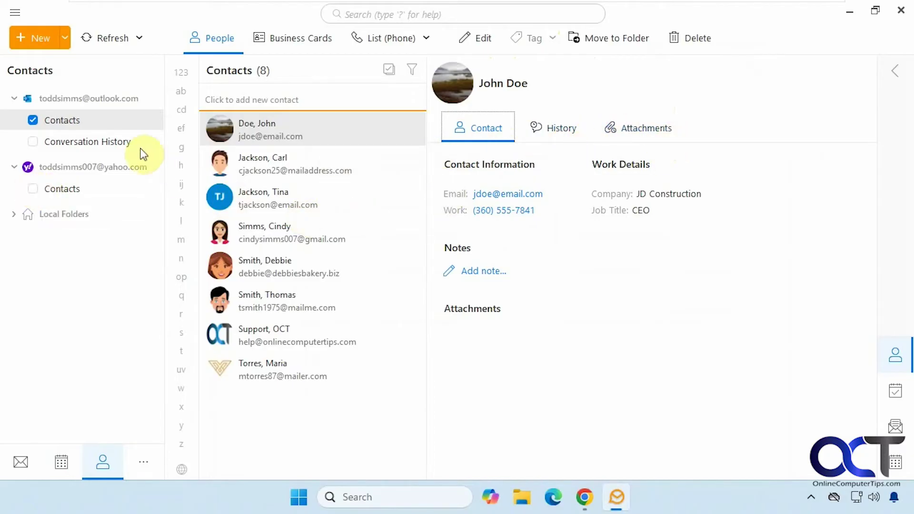
left_click(283, 42)
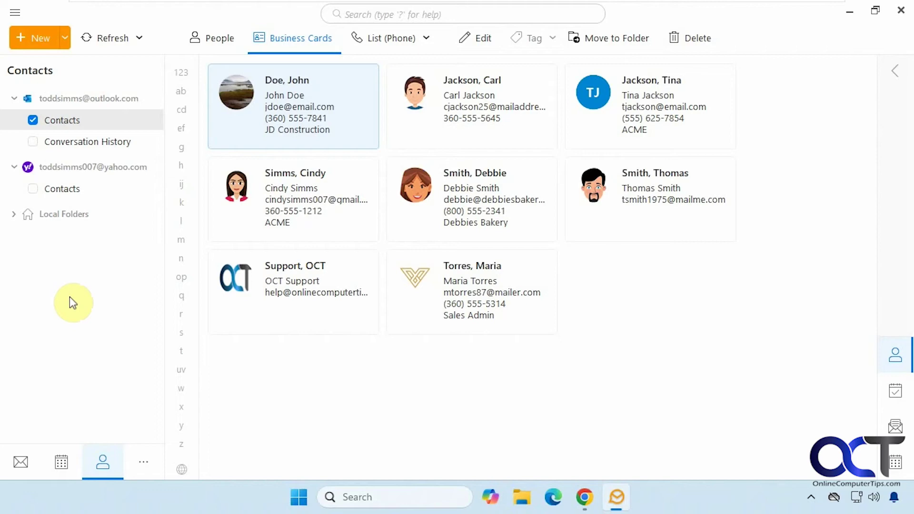
left_click(144, 462)
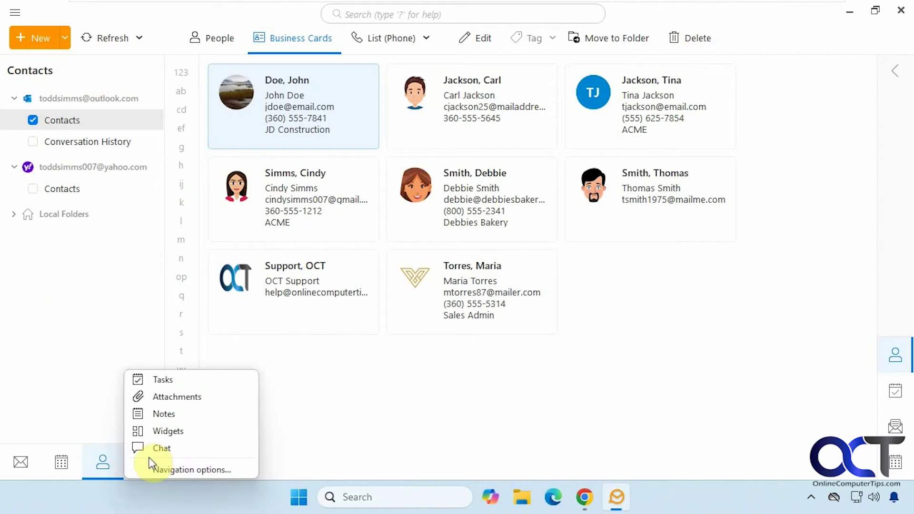
Visit the Tasks, Attachments and Notes sections in turn.
left_click(167, 379)
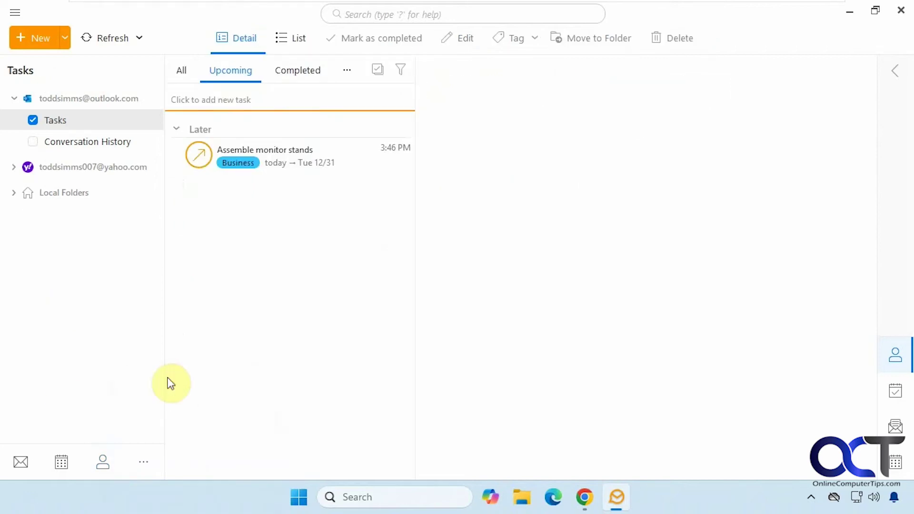
left_click(143, 462)
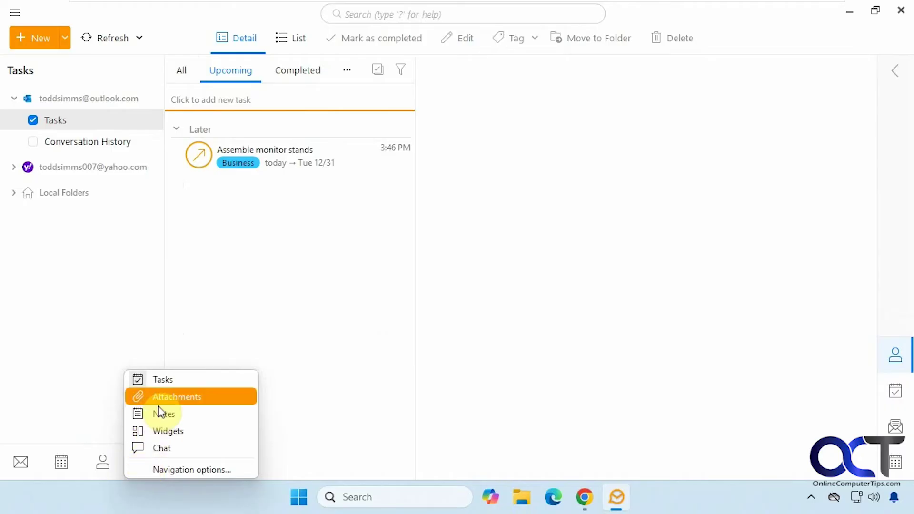
left_click(163, 407)
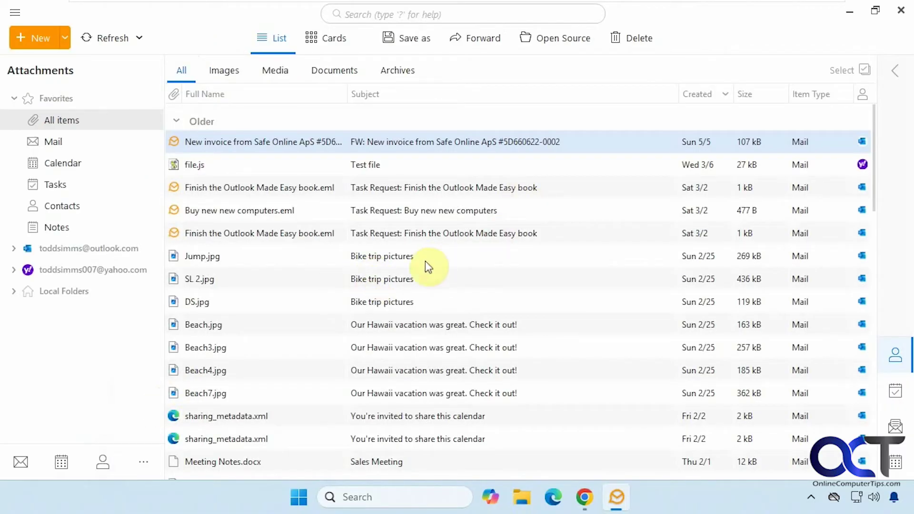
left_click(143, 462)
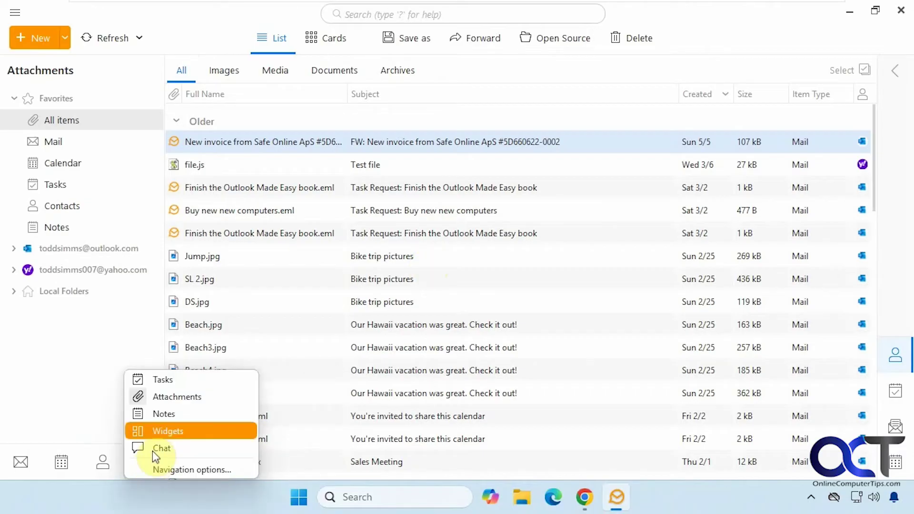
left_click(174, 421)
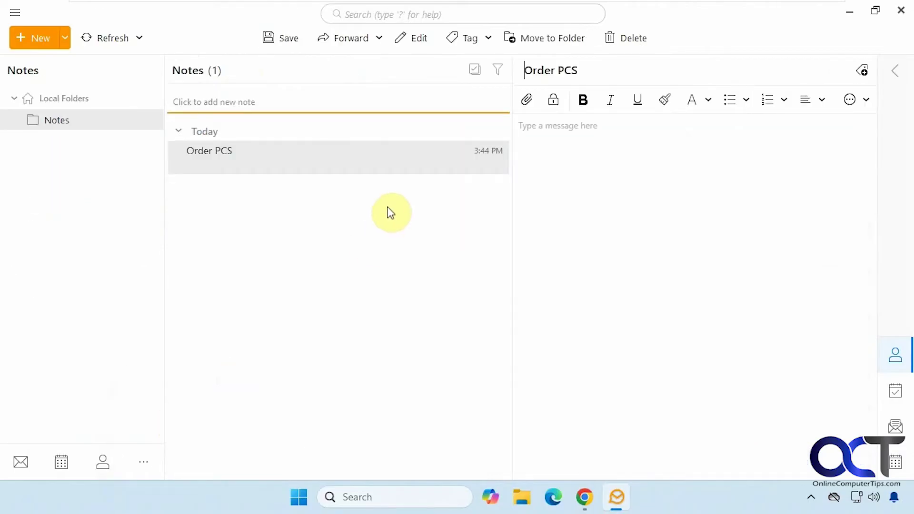
Open the Navigation options settings and cancel them without changes.
left_click(143, 462)
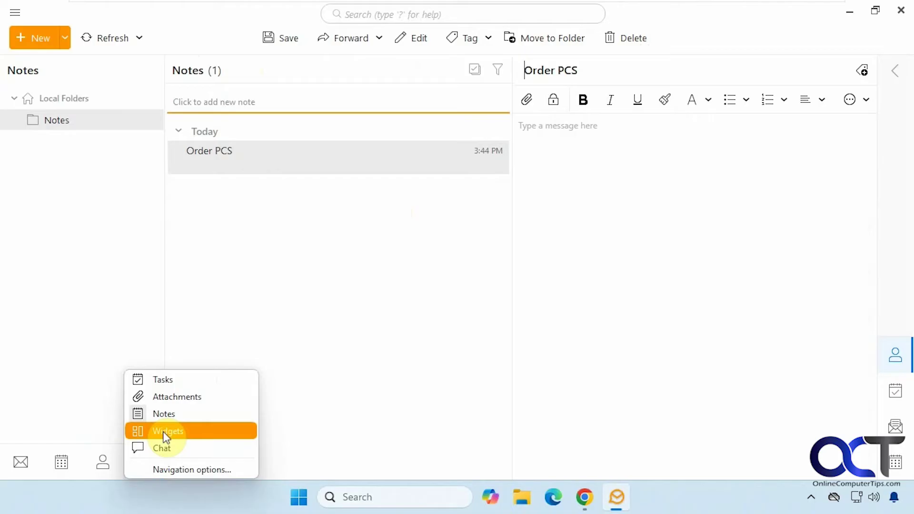
left_click(187, 469)
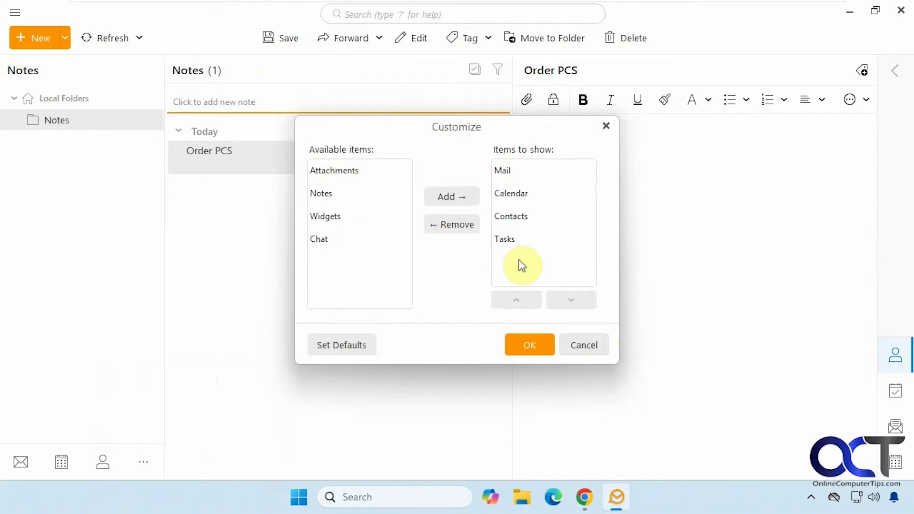
left_click(576, 342)
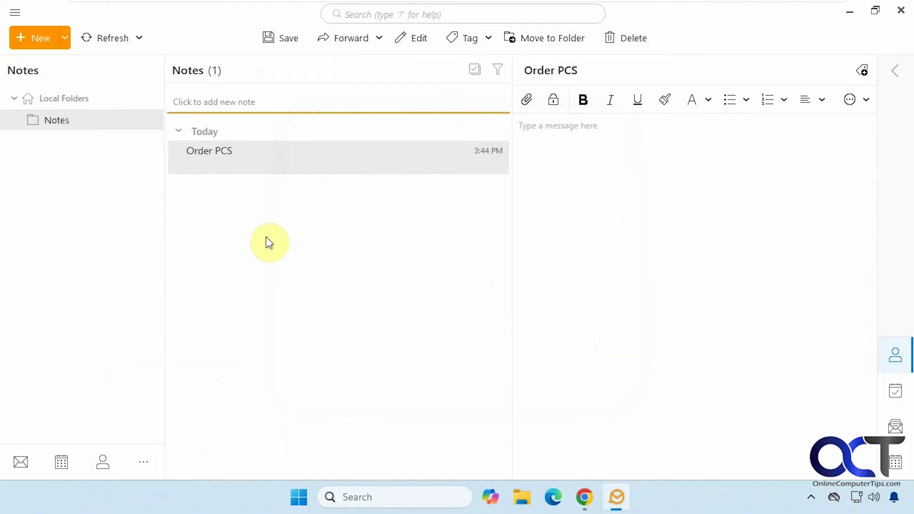
Return to Mail, review the New item types, and open the main application menu.
mouse_move(74, 85)
left_click(17, 461)
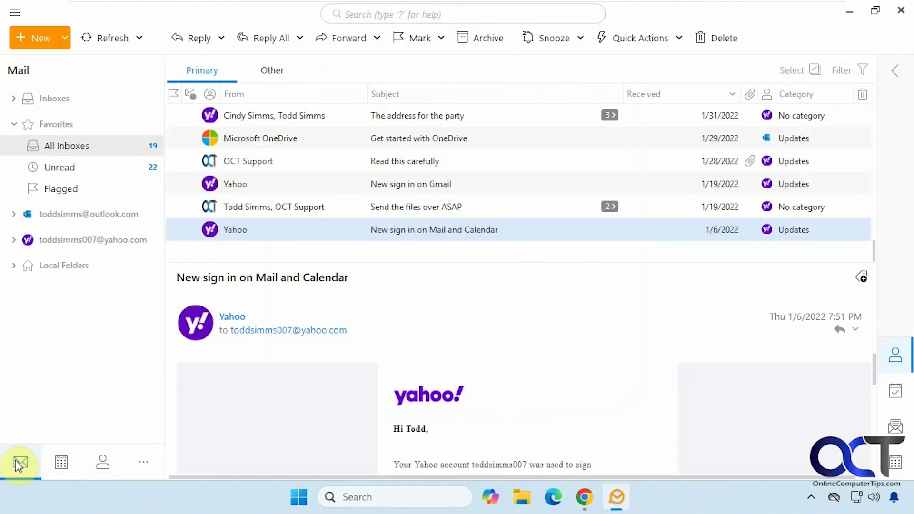
left_click(67, 36)
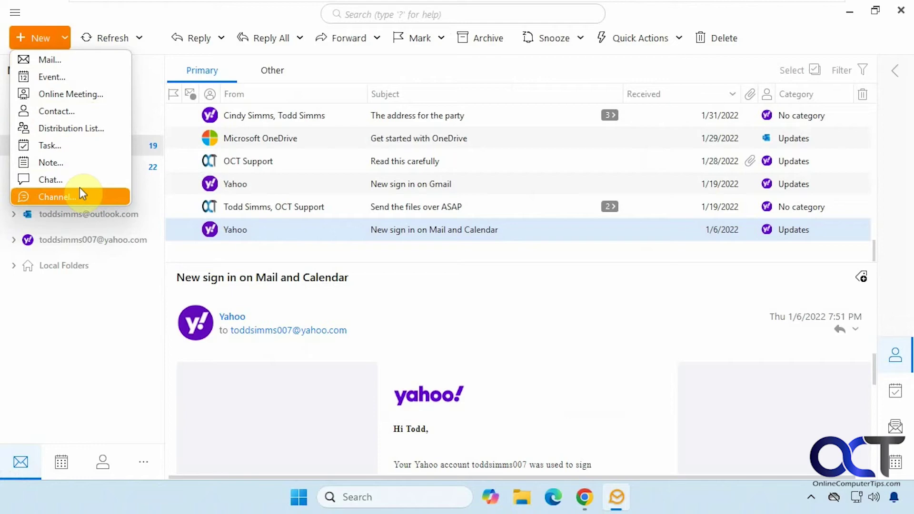
left_click(16, 13)
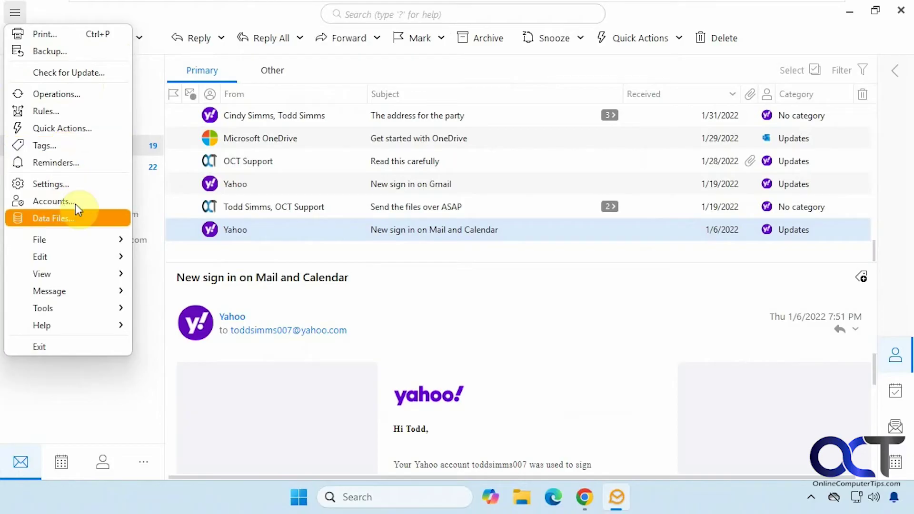
Open Settings and view the Appearance category with its themes.
left_click(69, 185)
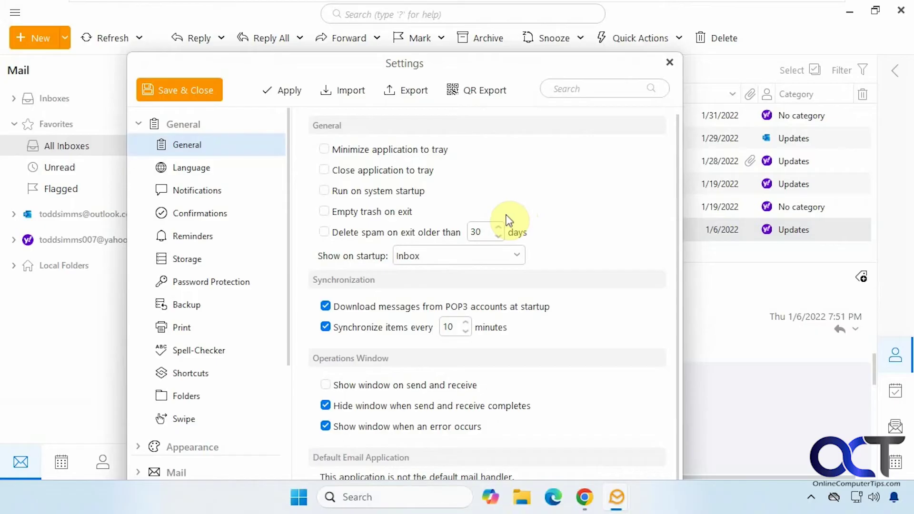
left_click_drag(516, 61, 519, 49)
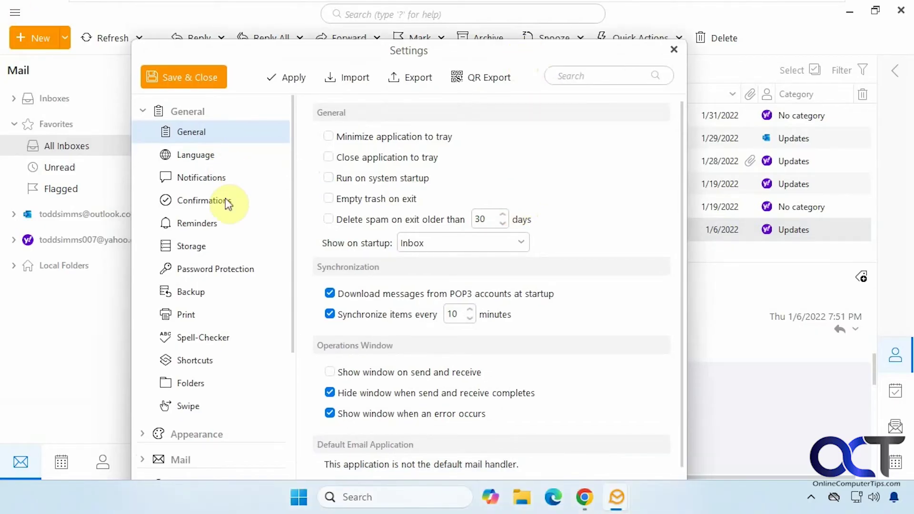
scroll(253, 225, "down", 3)
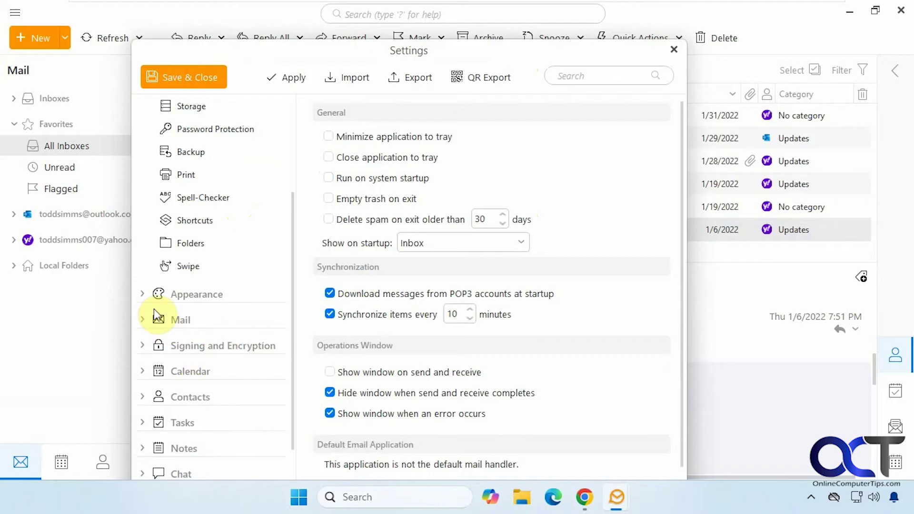
left_click(141, 295)
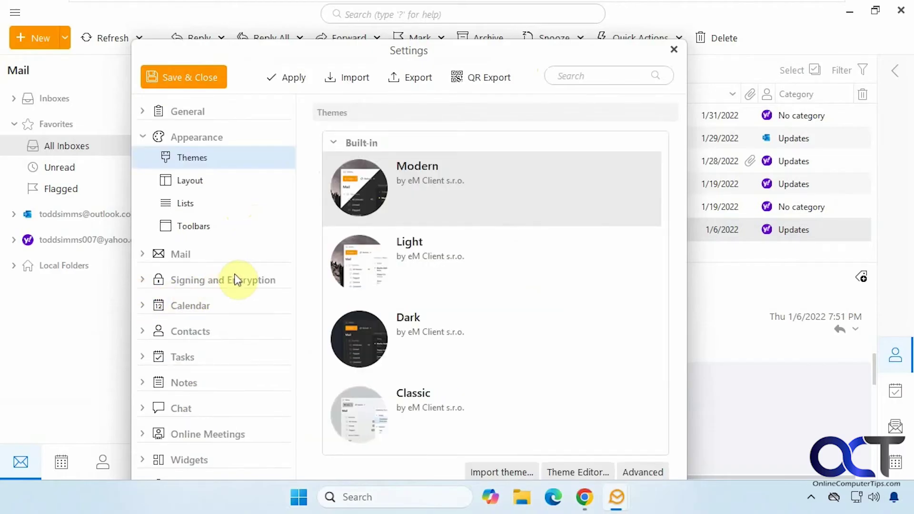
Check the Mail sending settings, collapse the Mail category and close Settings.
left_click(140, 254)
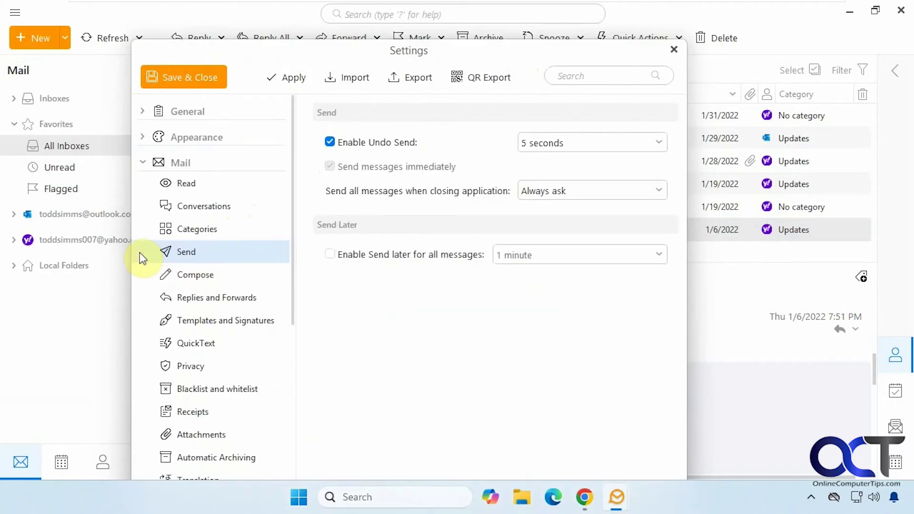
left_click(142, 163)
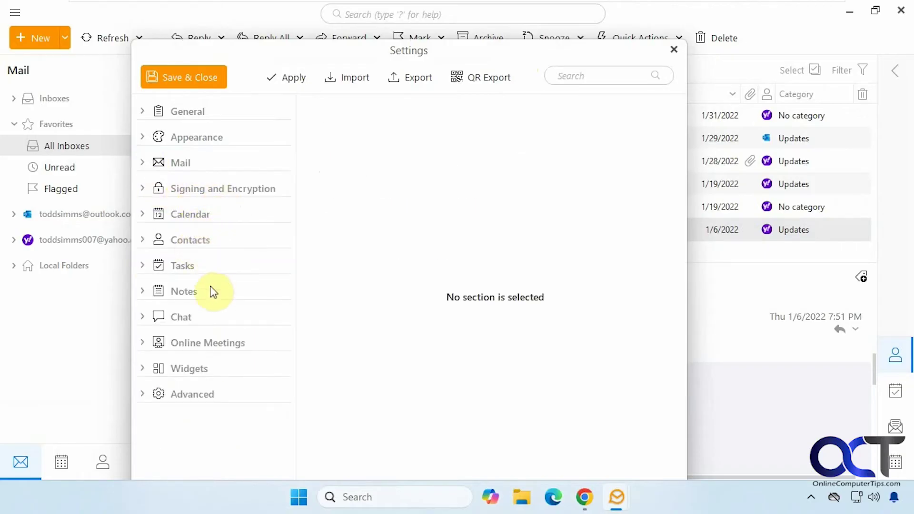
left_click(673, 51)
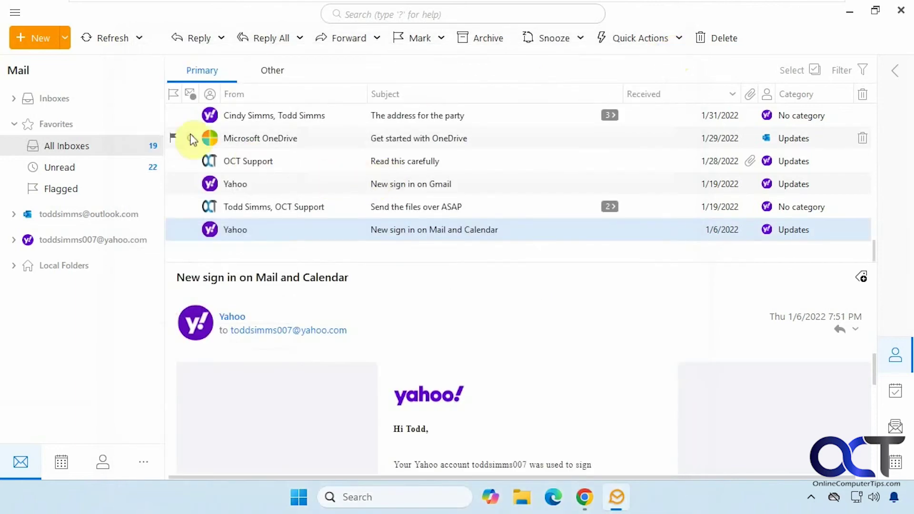
Preview the main menu's File, View and Help submenus, then reopen the menu.
left_click(14, 12)
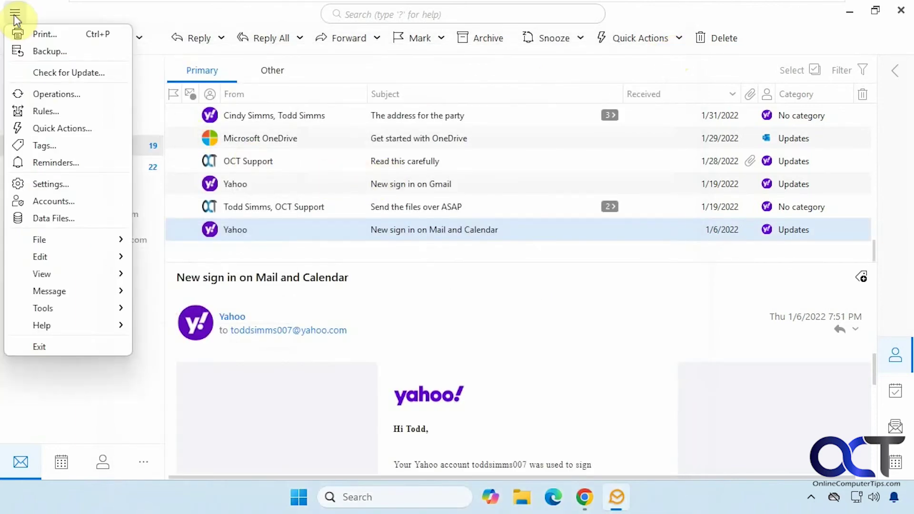
mouse_move(81, 239)
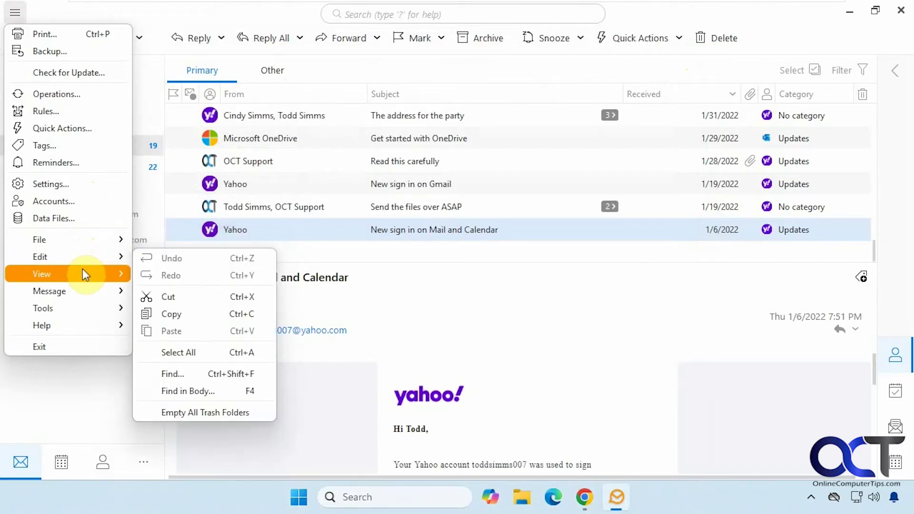
mouse_move(86, 292)
mouse_move(88, 310)
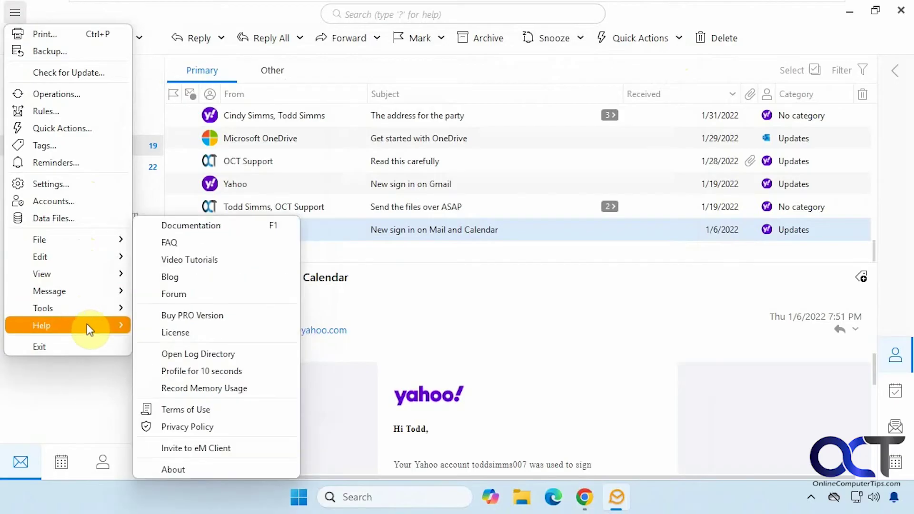
left_click(88, 393)
left_click(14, 14)
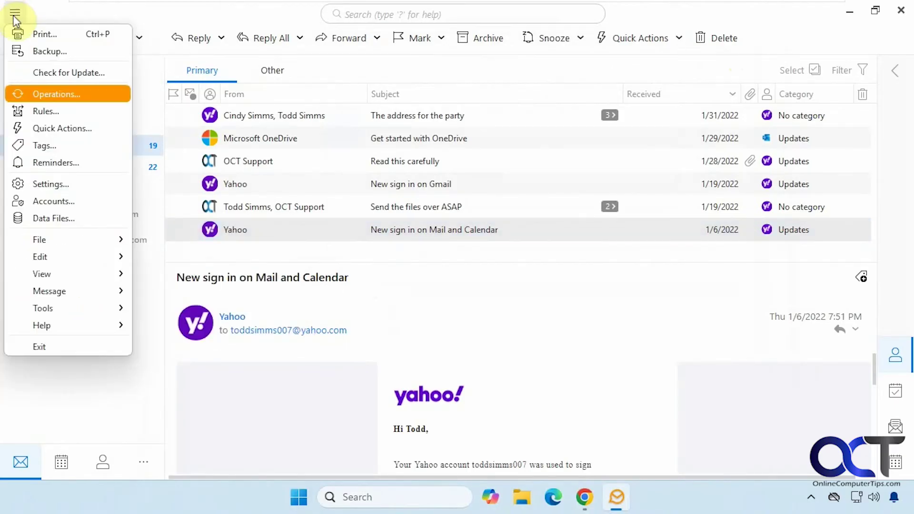
Open Accounts and review the existing Outlook and Yahoo account settings.
left_click(53, 196)
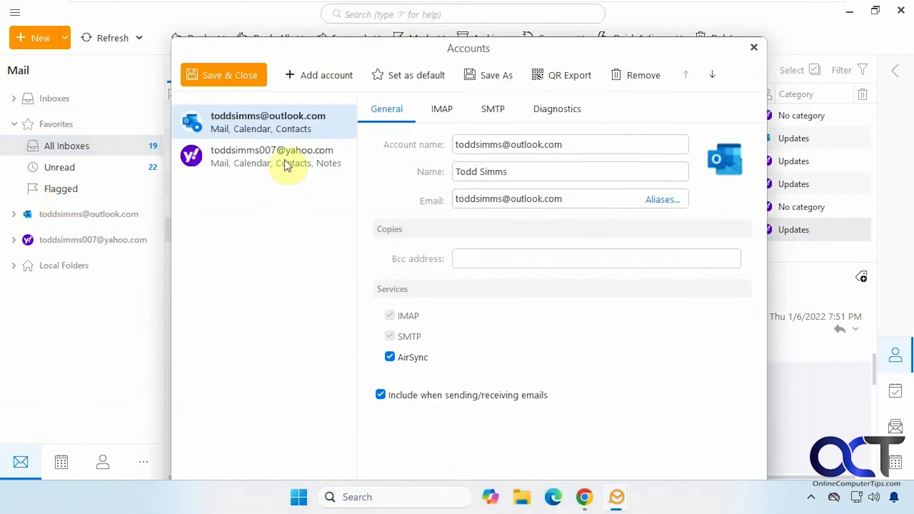
left_click(292, 150)
left_click(292, 133)
left_click(293, 161)
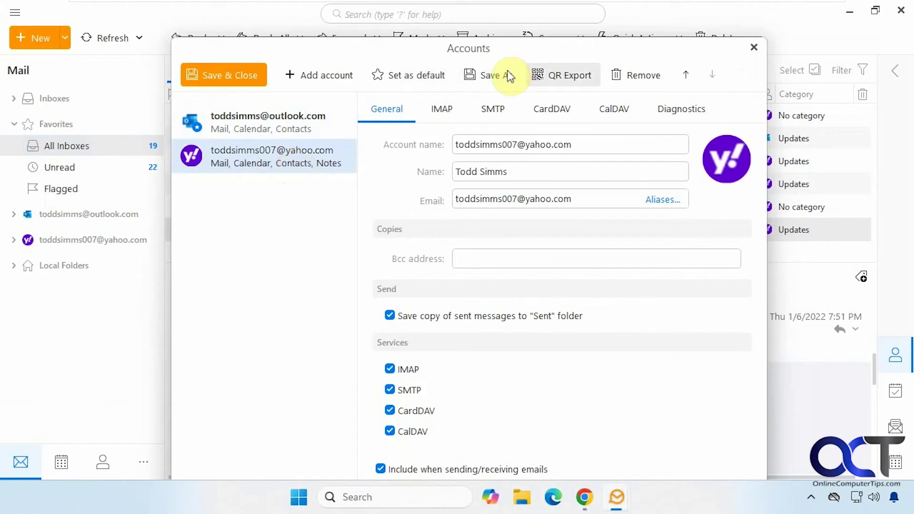
Add the Gmail address via automatic setup, continuing without encryption, and finish.
left_click(314, 80)
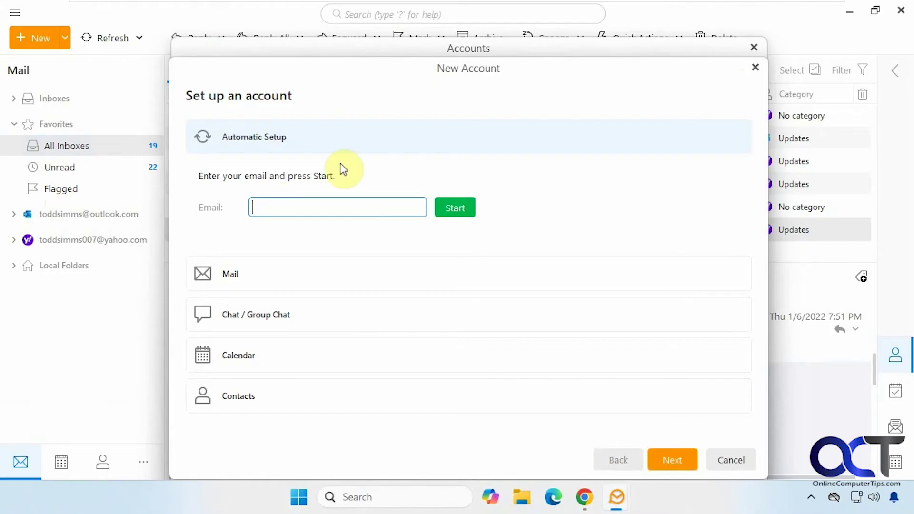
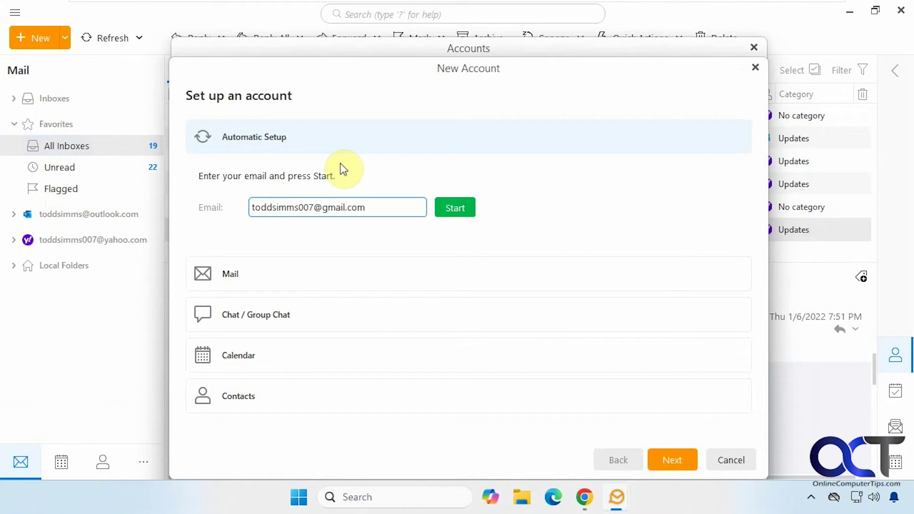
left_click(469, 211)
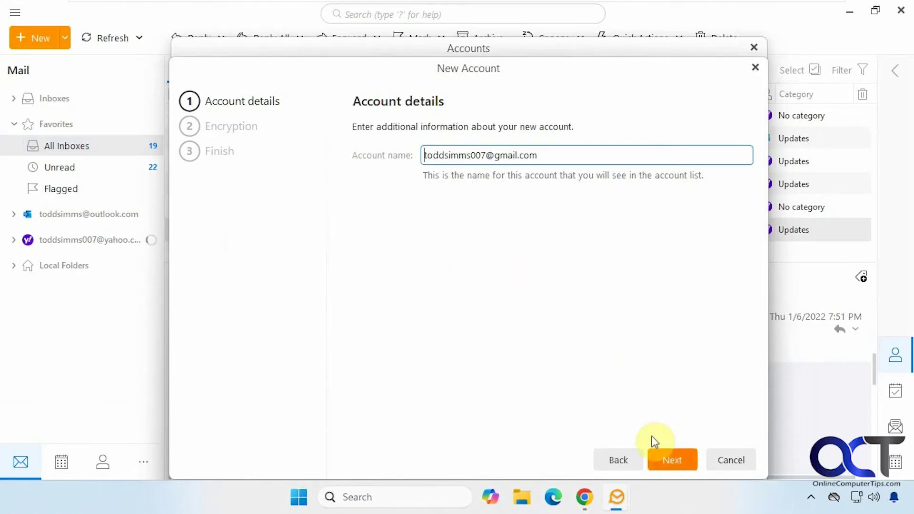
left_click(672, 467)
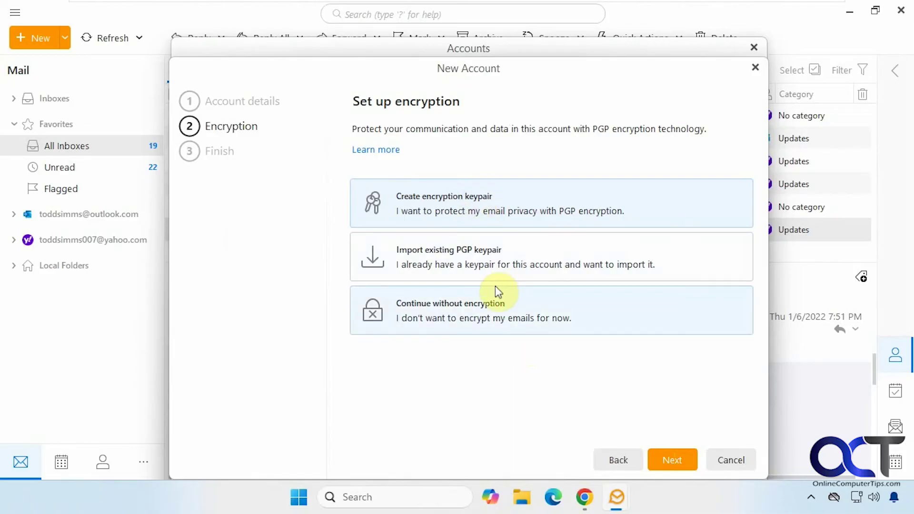
left_click(485, 317)
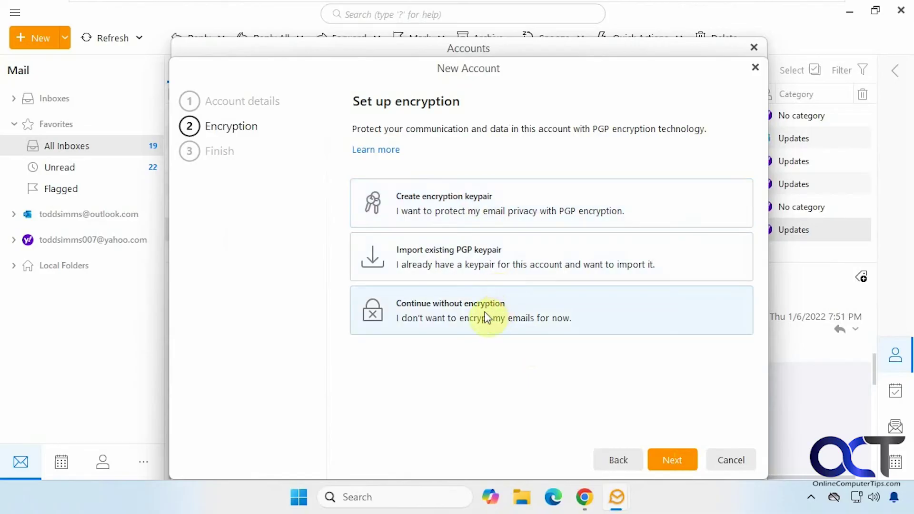
left_click(662, 450)
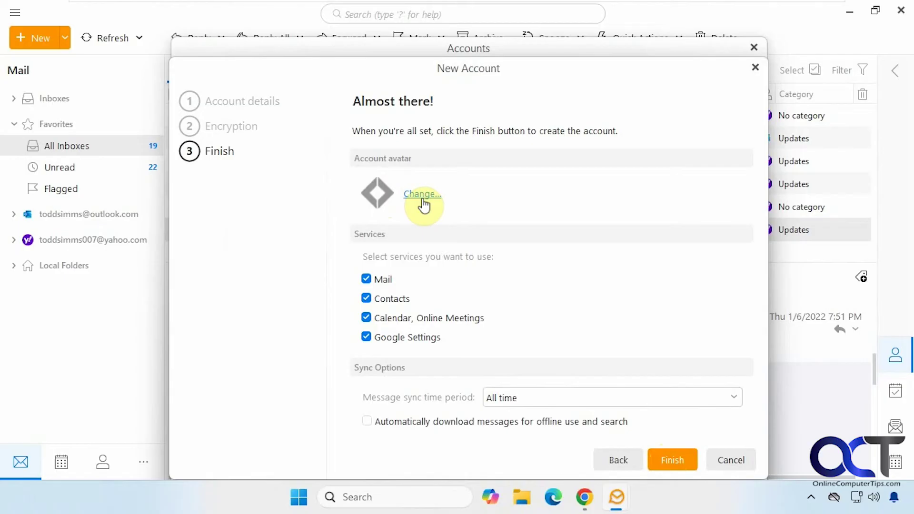
left_click(676, 460)
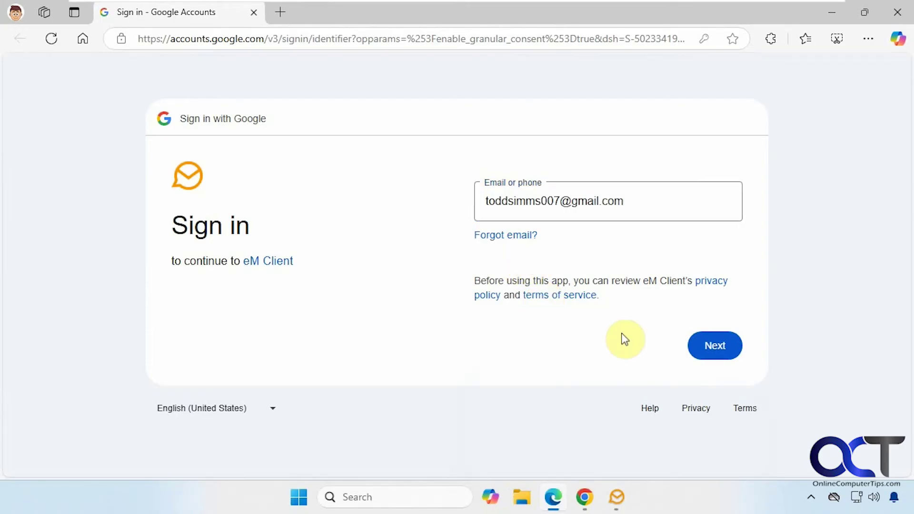
Submit the Gmail address and paste the account password in Google sign-in.
left_click(704, 345)
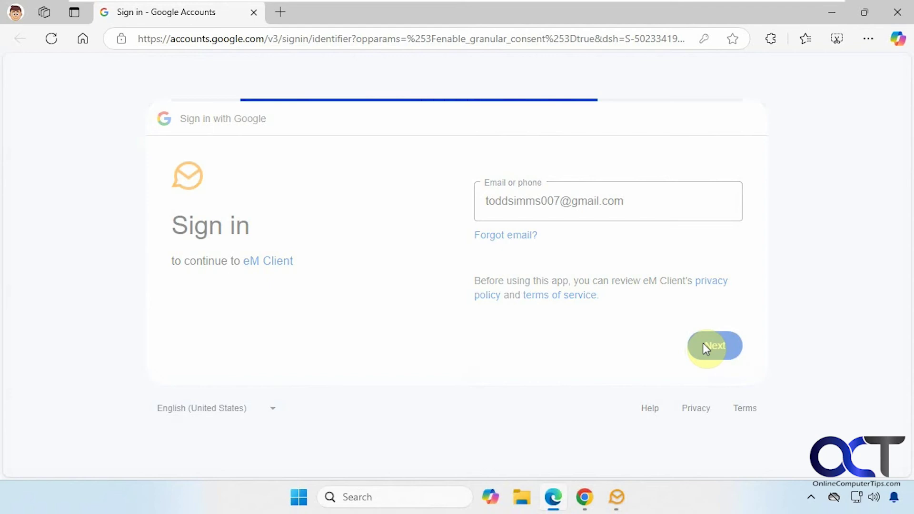
key("ctrl+v")
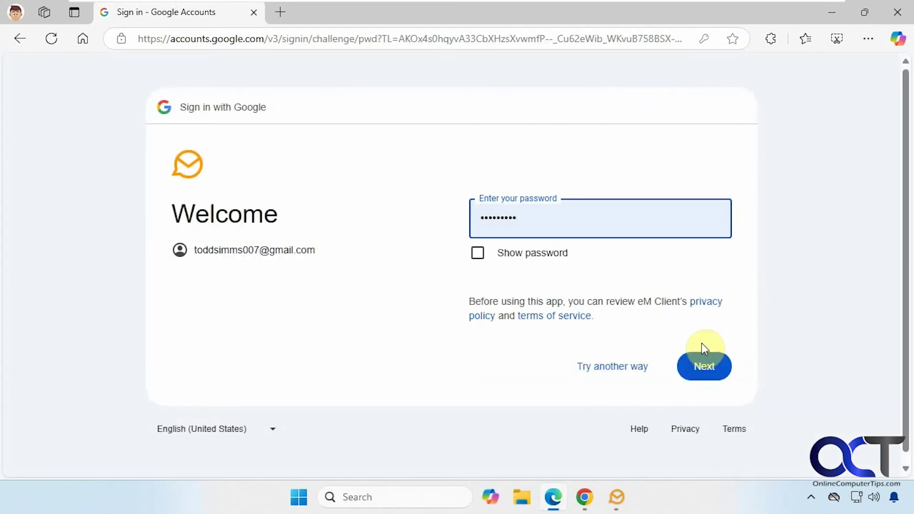
left_click(704, 368)
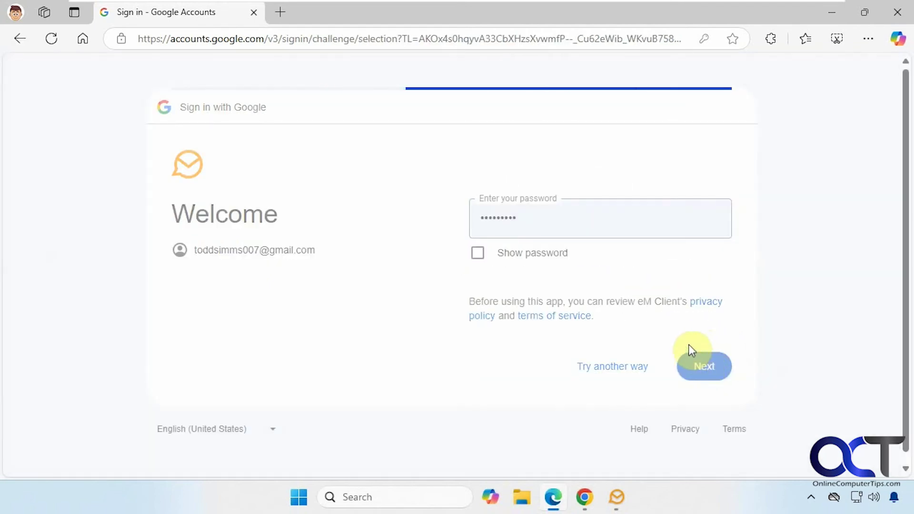
scroll(710, 341, "down", 3)
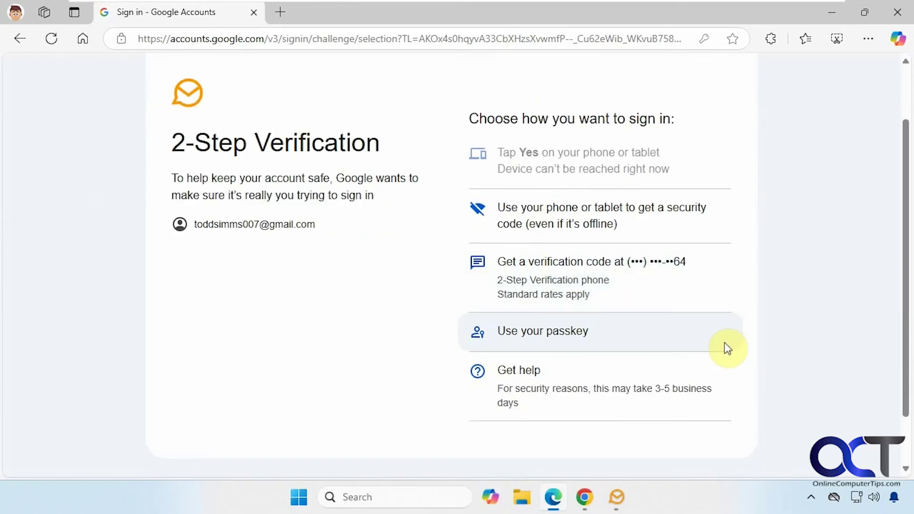
scroll(768, 340, "up", 2)
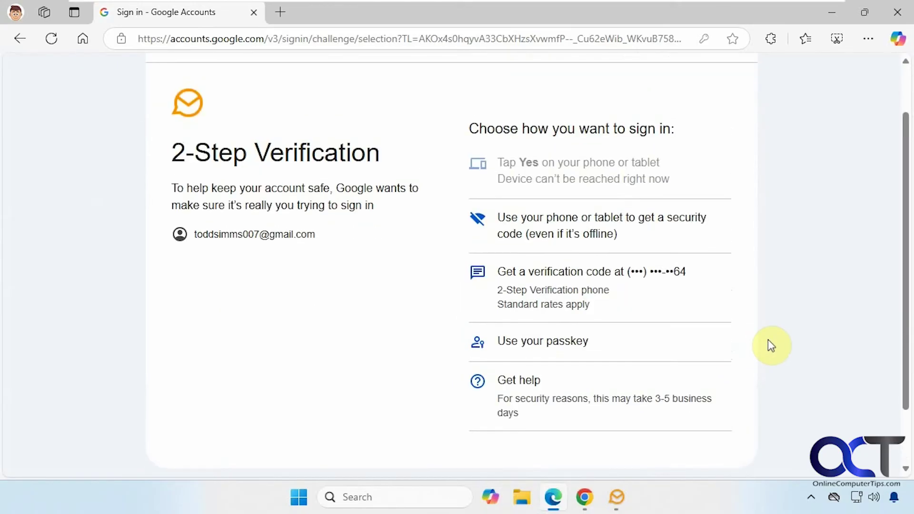
Request the verification code by text message and enter the 6-digit code.
left_click(638, 295)
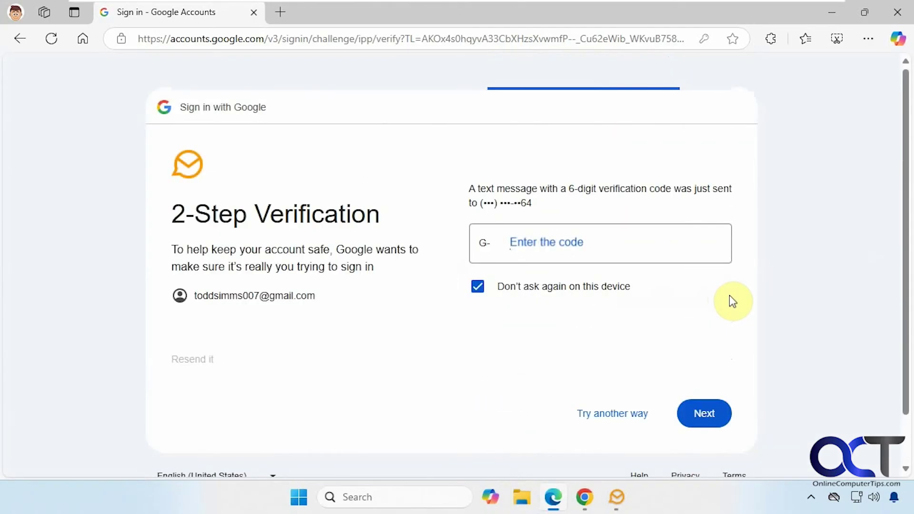
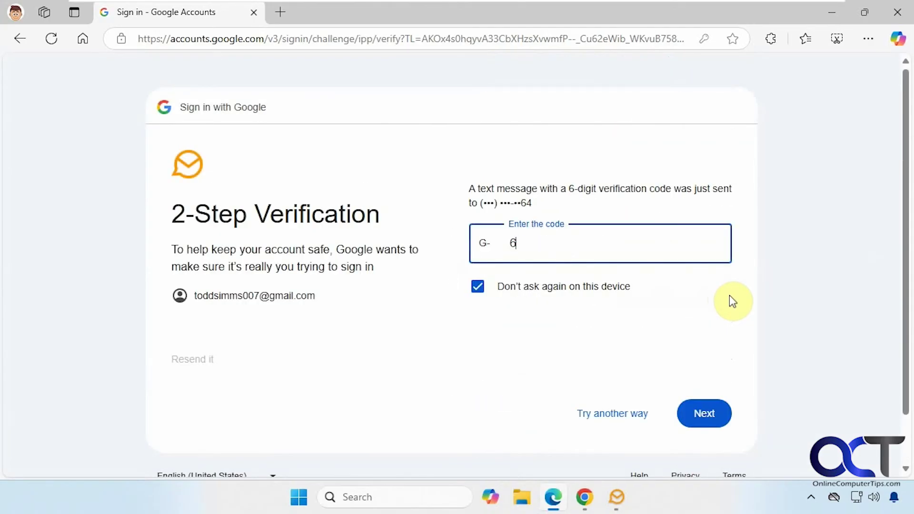
left_click(716, 417)
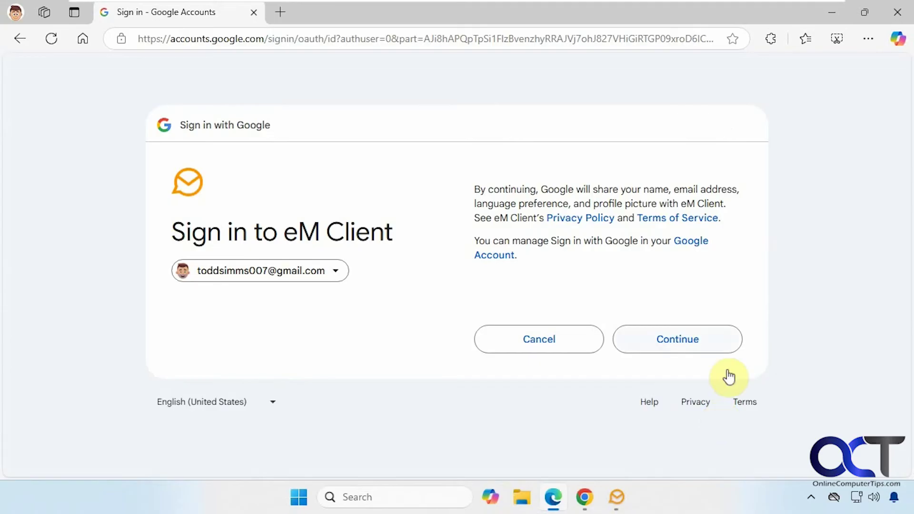
Approve signing in to eM Client with the Google account.
left_click(699, 341)
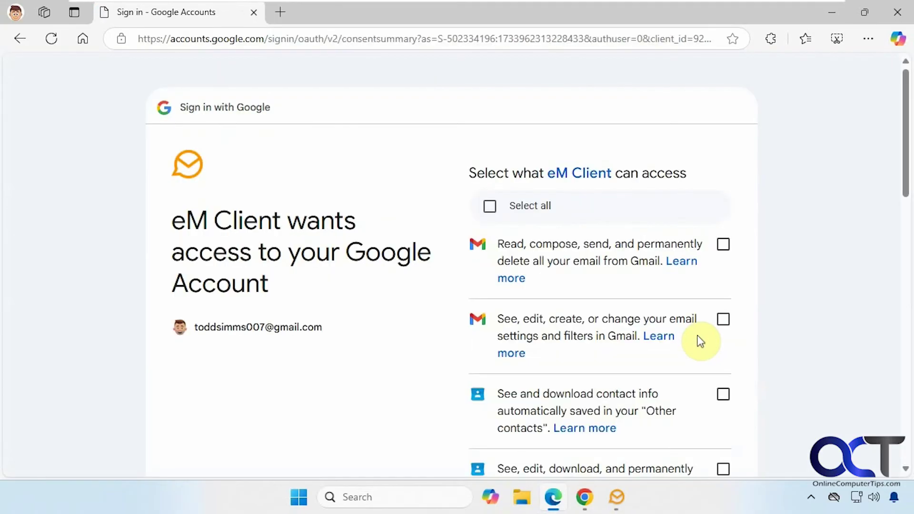
scroll(645, 351, "down", 5)
scroll(643, 350, "up", 5)
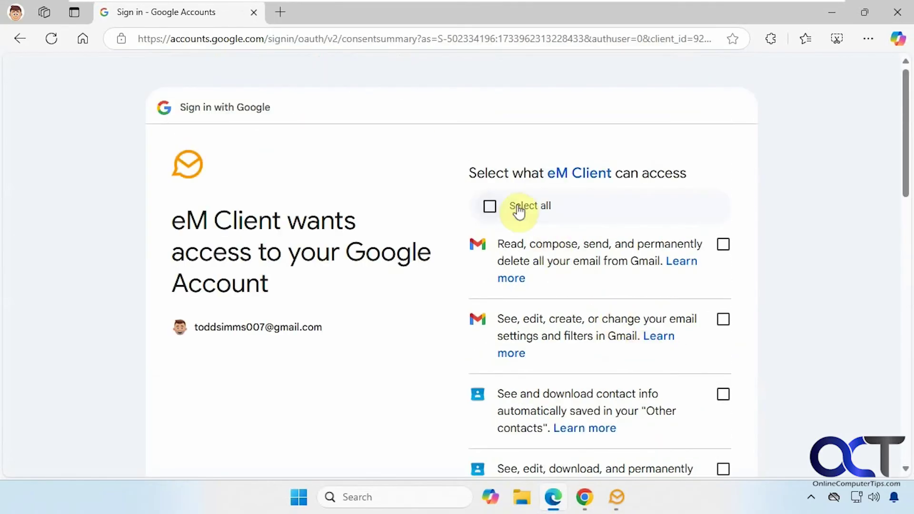
Grant all Gmail, contacts, calendar and tasks permissions and open eM Client from the browser.
left_click(490, 206)
scroll(710, 302, "down", 6)
scroll(671, 341, "down", 12)
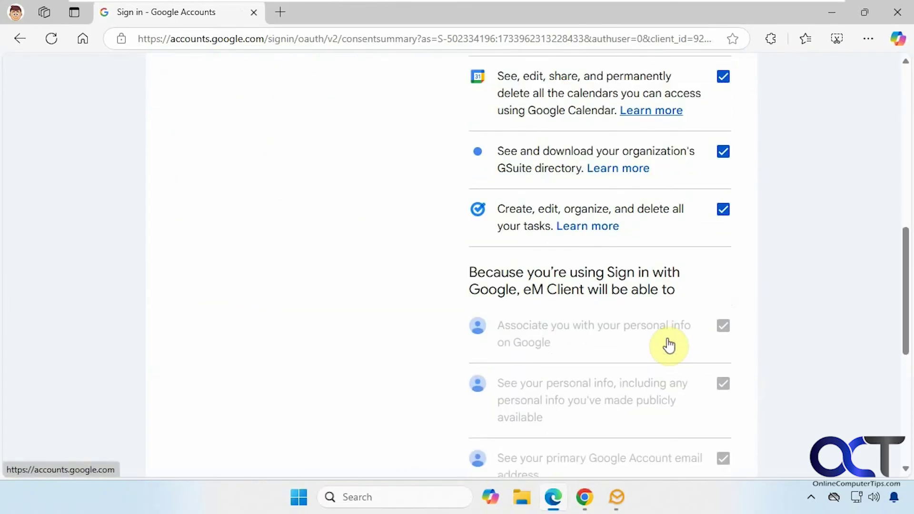
scroll(647, 268, "up", 10)
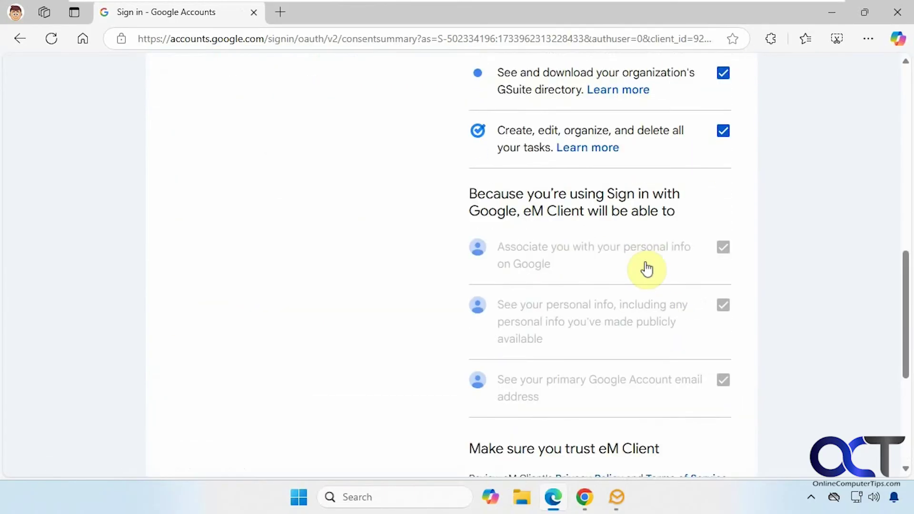
scroll(648, 274, "down", 5)
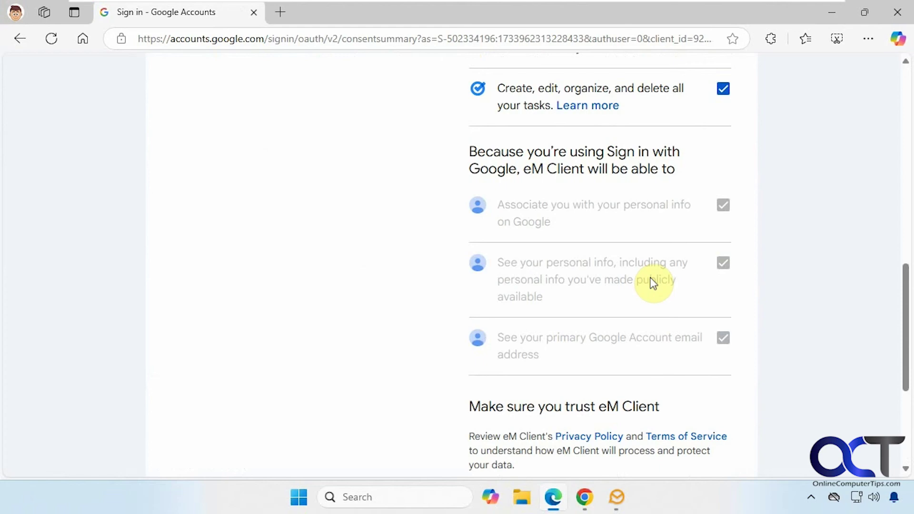
scroll(650, 286, "up", 5)
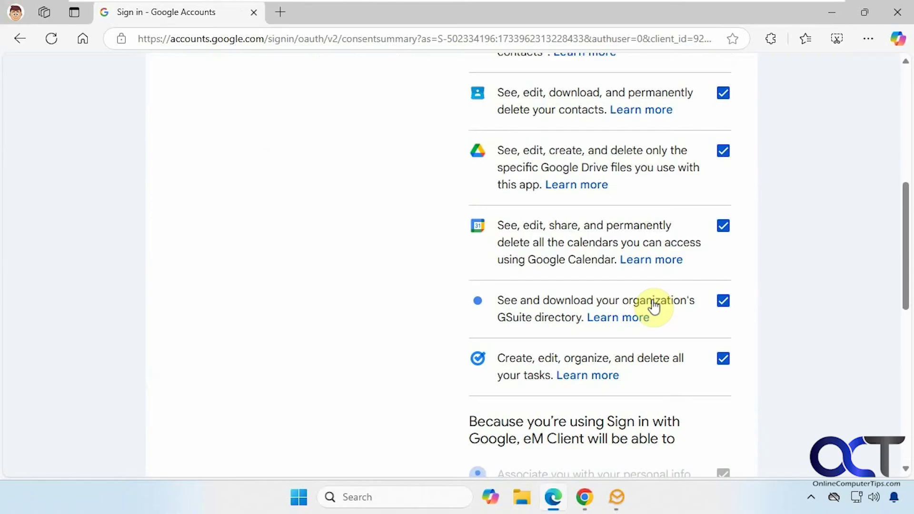
scroll(654, 308, "up", 4)
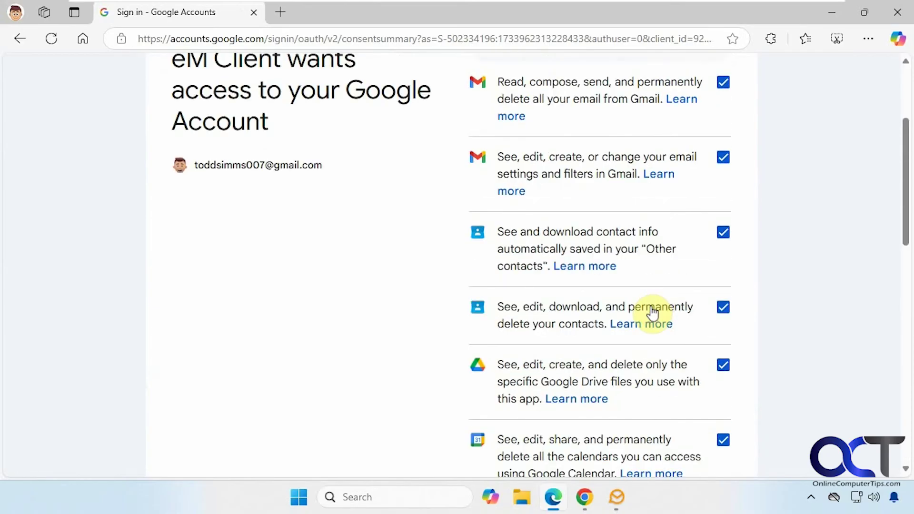
scroll(656, 334, "down", 12)
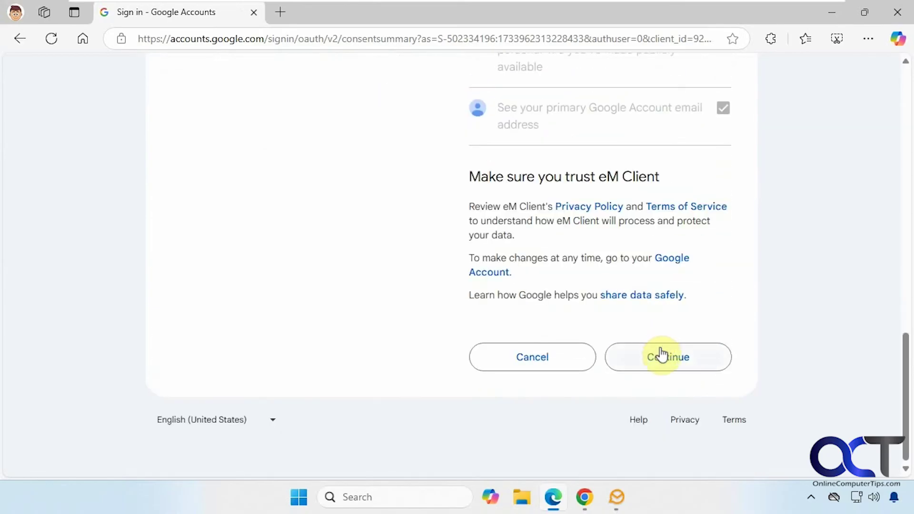
left_click(661, 355)
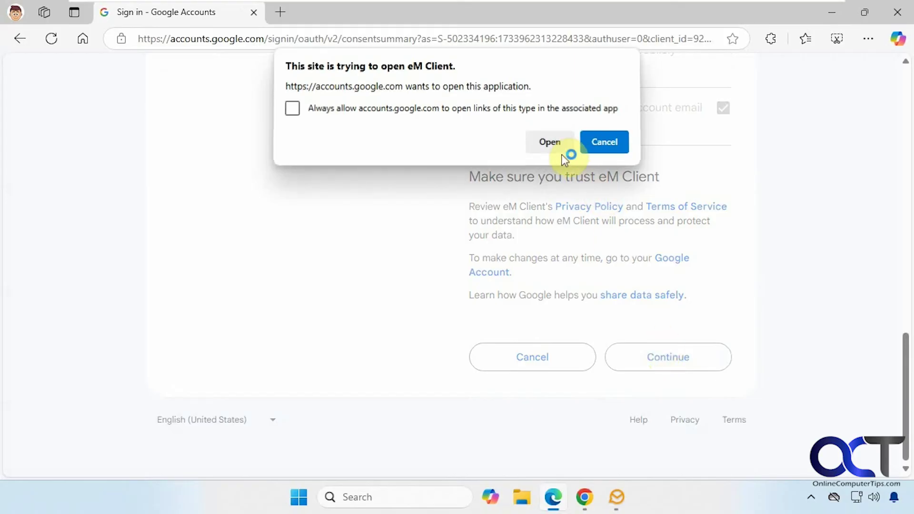
left_click(555, 144)
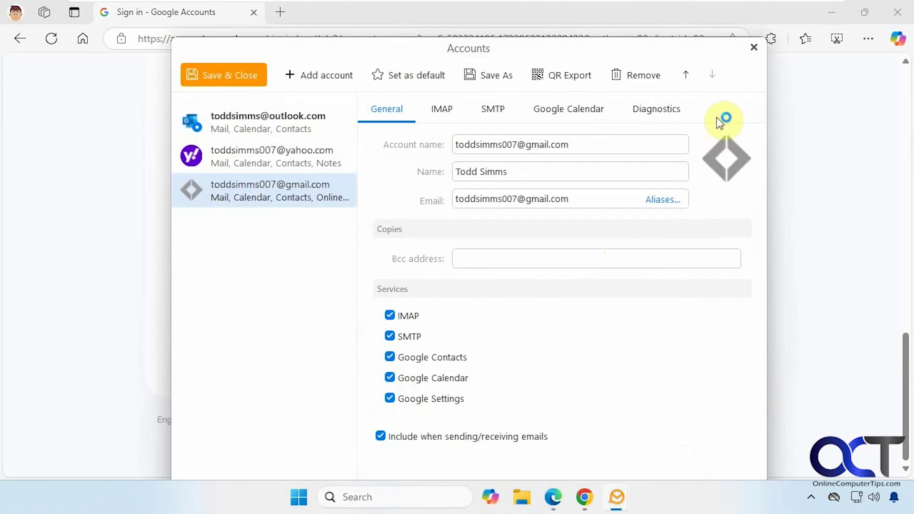
Save the Gmail account, then browse its Inbox's Promotions, Social and Primary tabs.
left_click(228, 76)
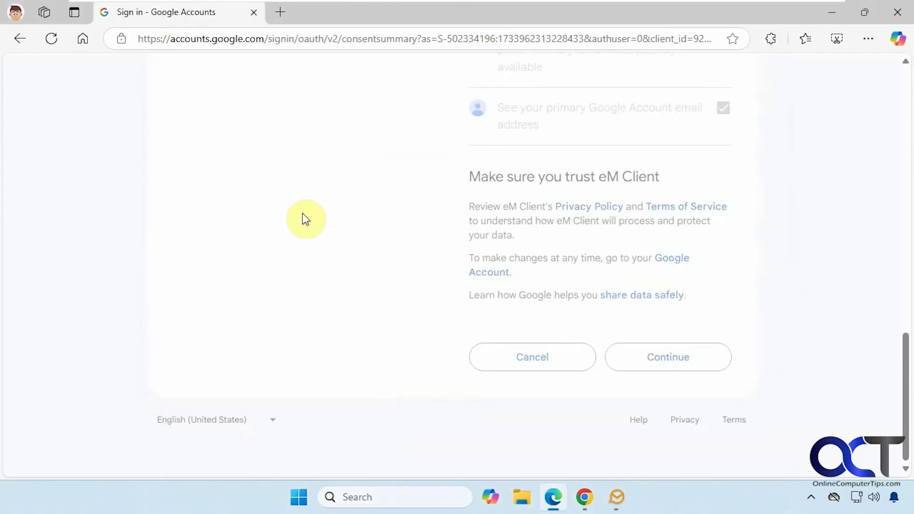
left_click(834, 17)
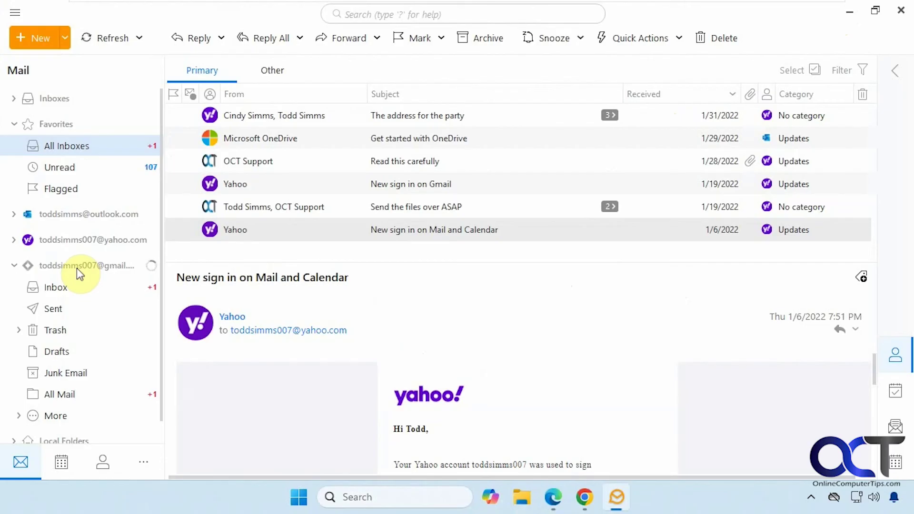
left_click(60, 292)
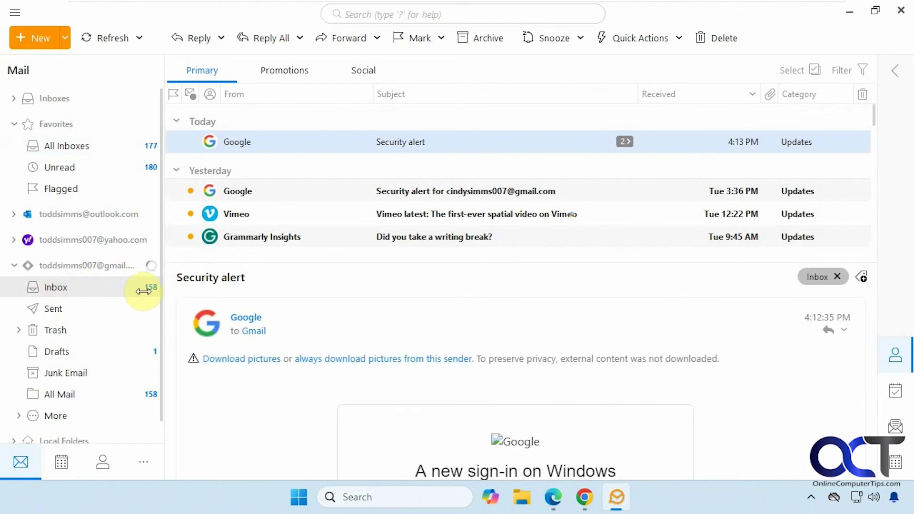
left_click(291, 71)
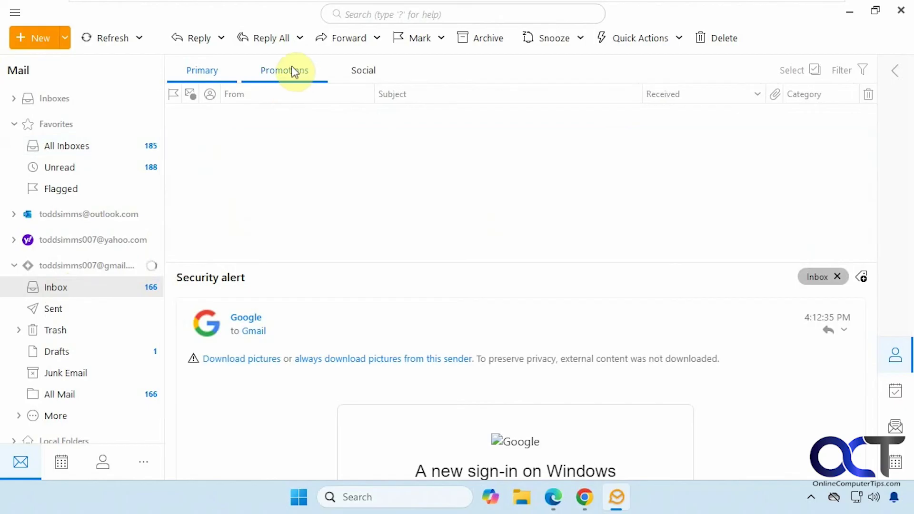
left_click(362, 71)
left_click(208, 73)
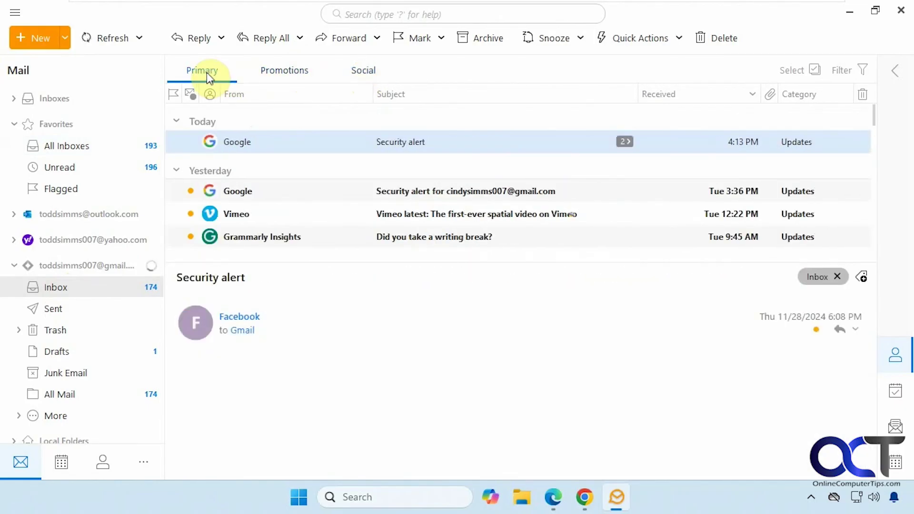
left_click(30, 41)
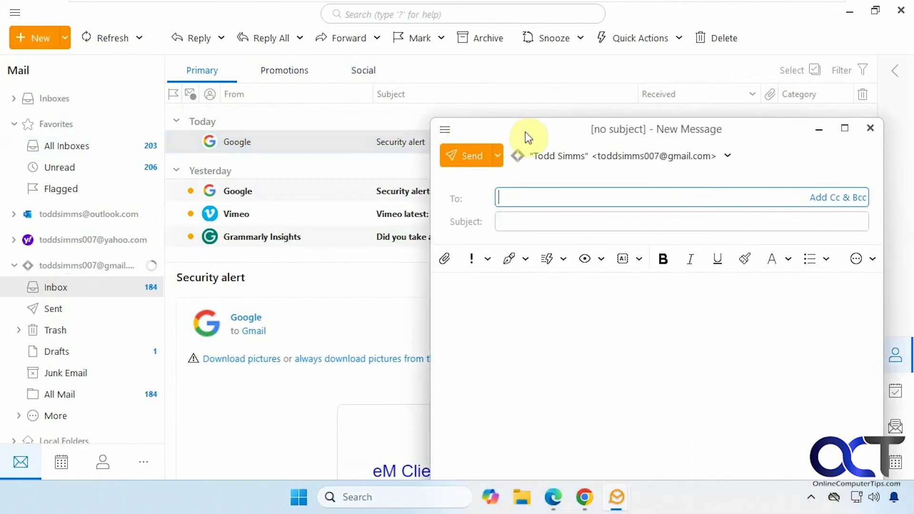
left_click(729, 158)
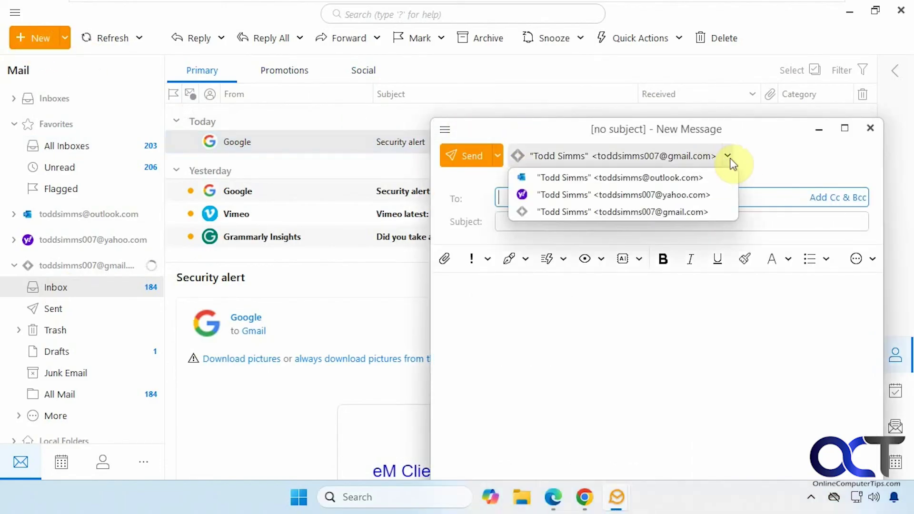
left_click(766, 159)
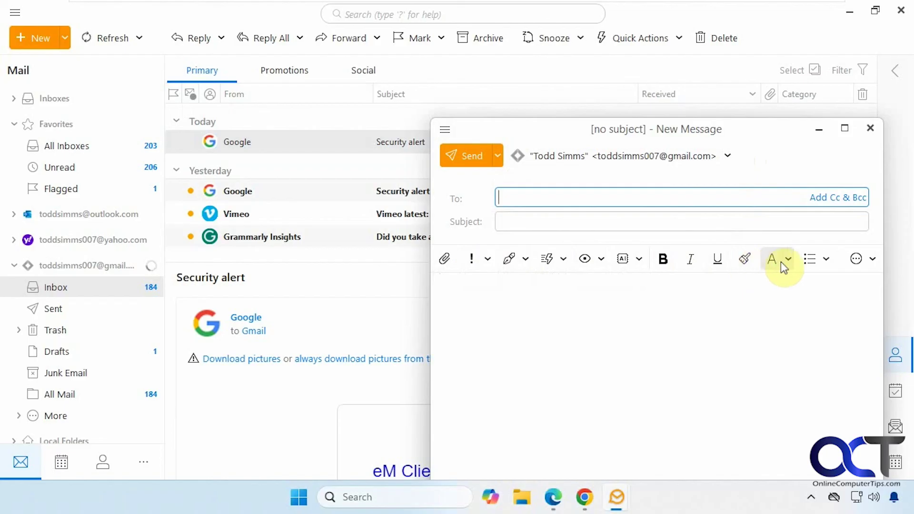
left_click(876, 261)
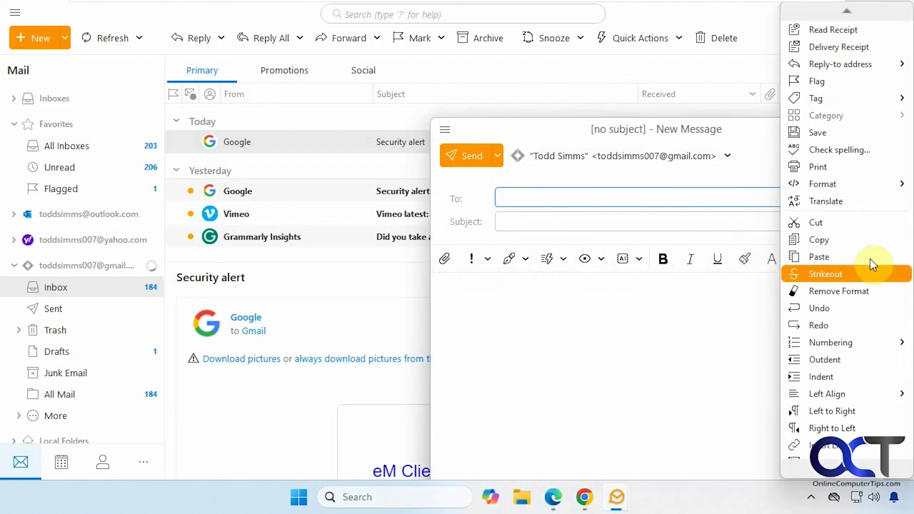
left_click(641, 394)
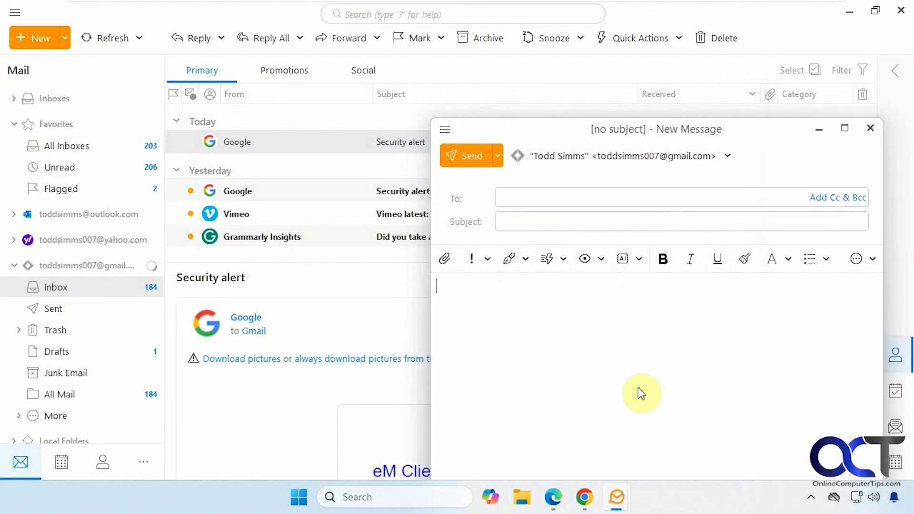
left_click(871, 127)
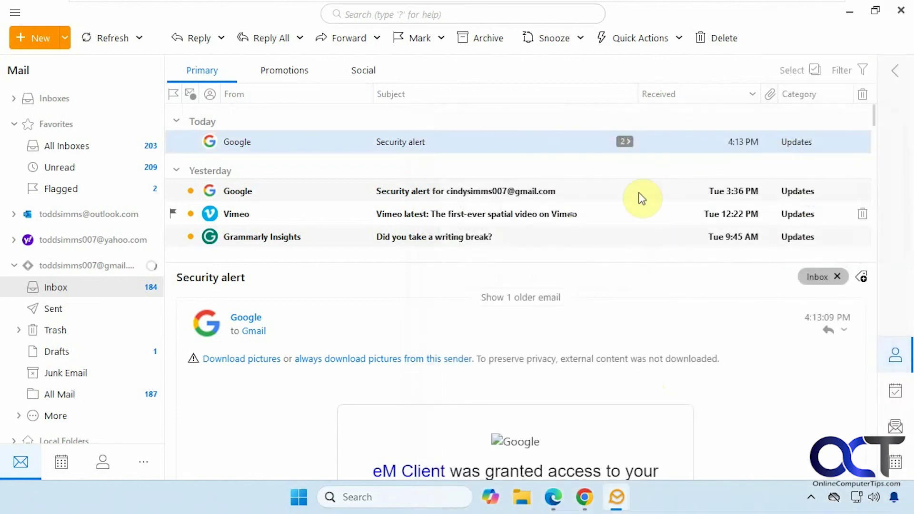